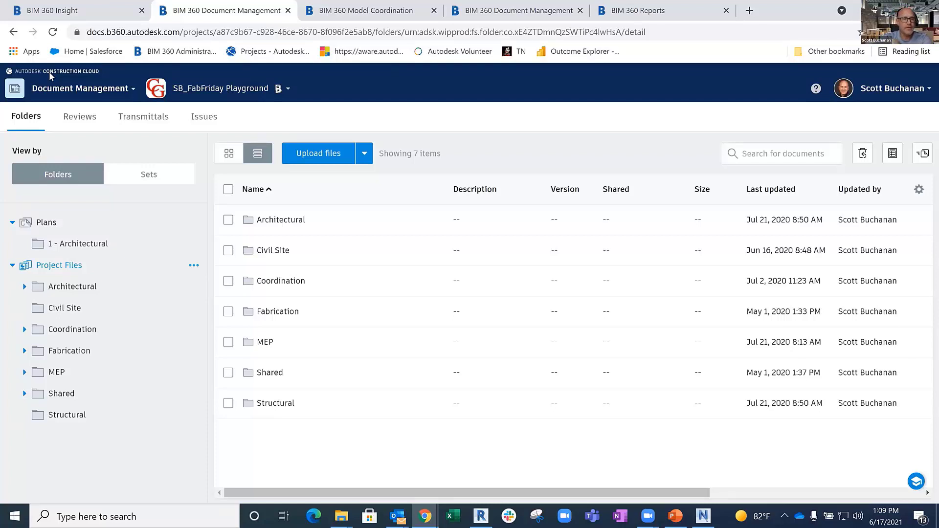
# - Browse the model files in Fabrication > Mechanical and in Coordination > VDC > Mechanical 90%
pyautogui.click(69, 354)
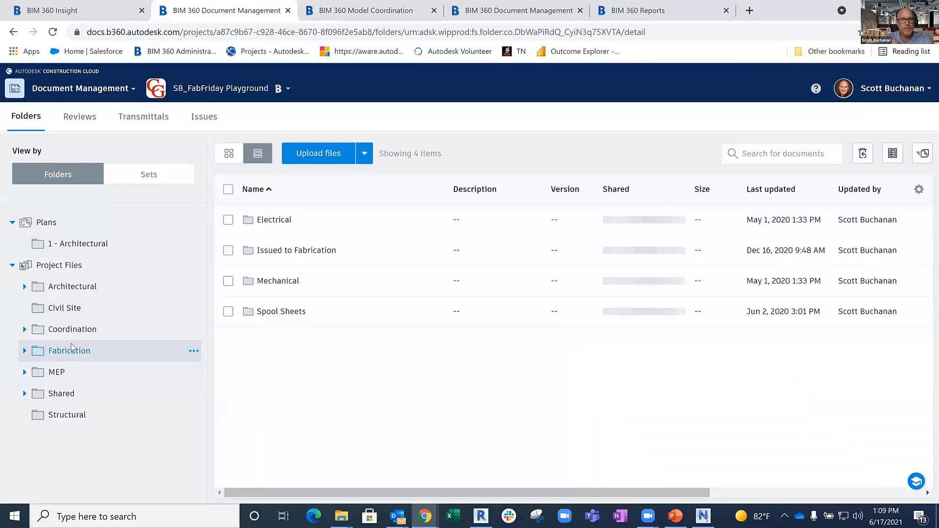
pyautogui.click(282, 284)
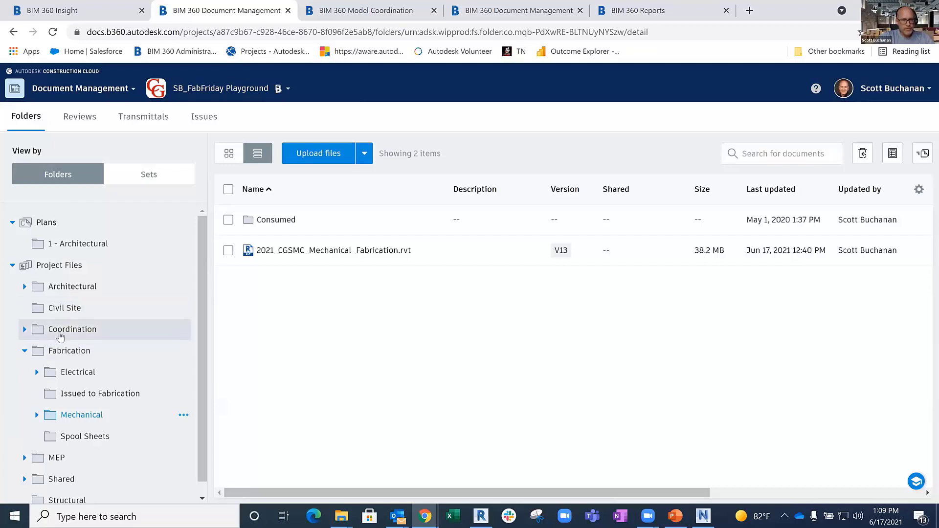
pyautogui.click(60, 335)
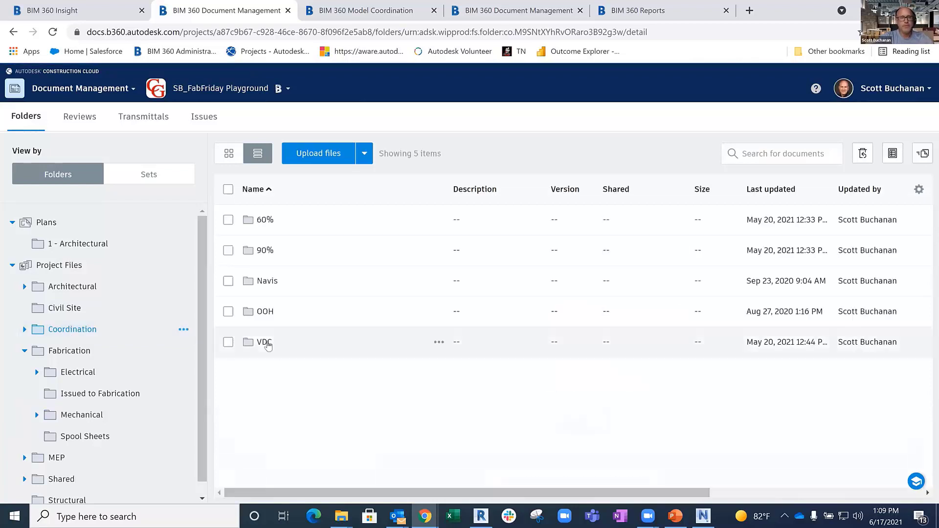
pyautogui.click(264, 343)
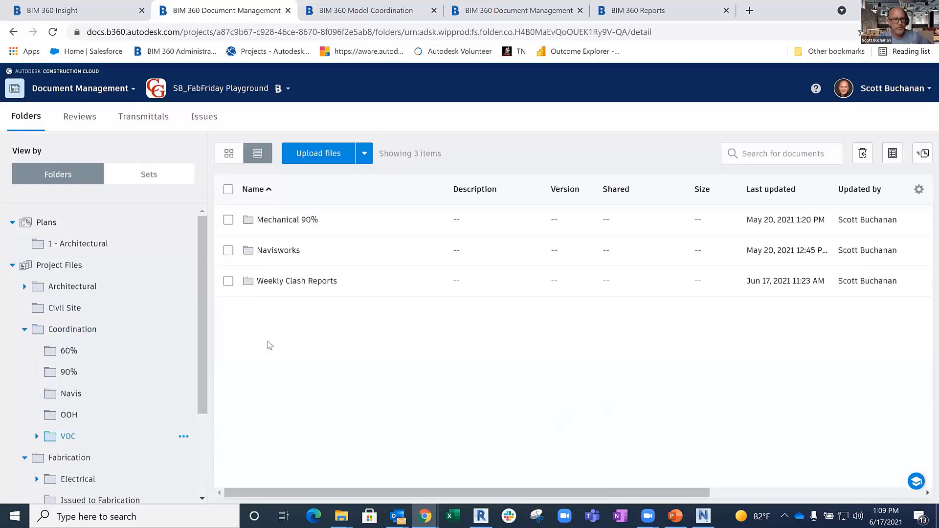
pyautogui.click(288, 220)
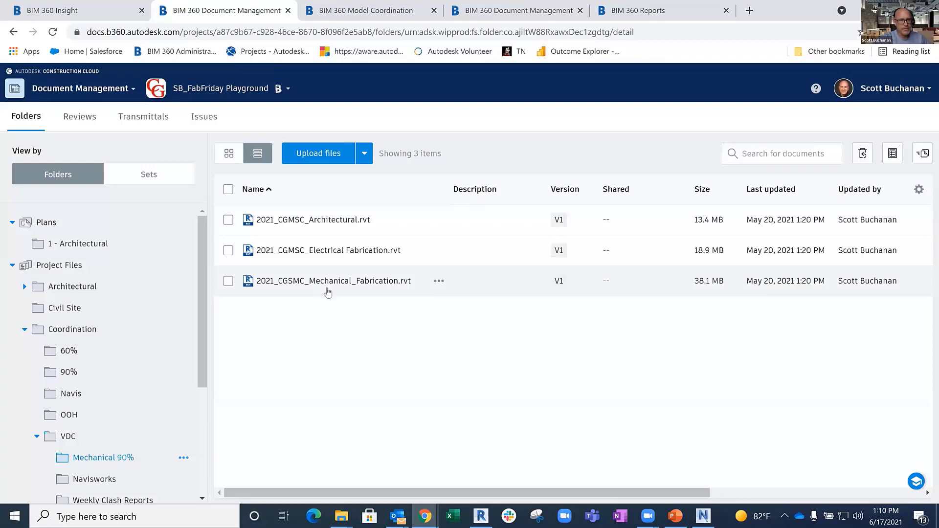
# - Check the contents of the Navisworks and Weekly Clash Reports folders under VDC
pyautogui.scroll(-3, 108, 361)
pyautogui.click(108, 358)
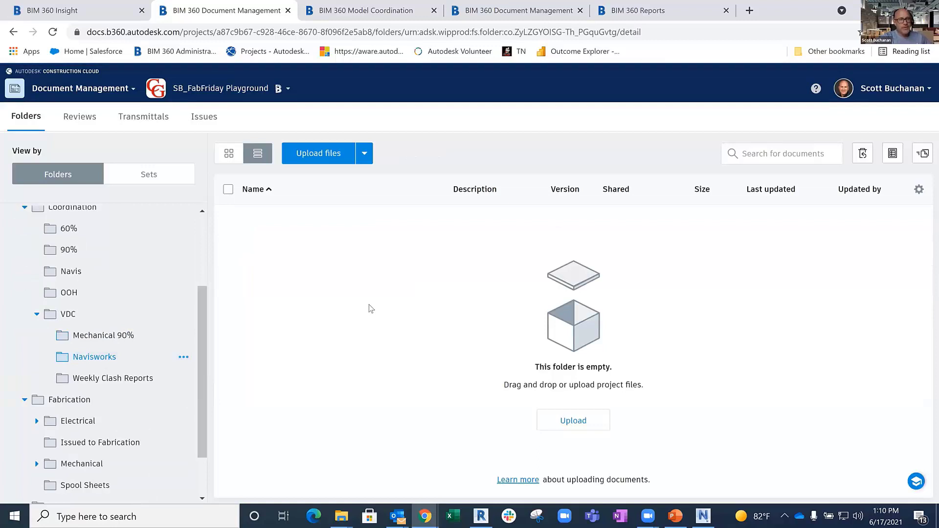
pyautogui.click(127, 386)
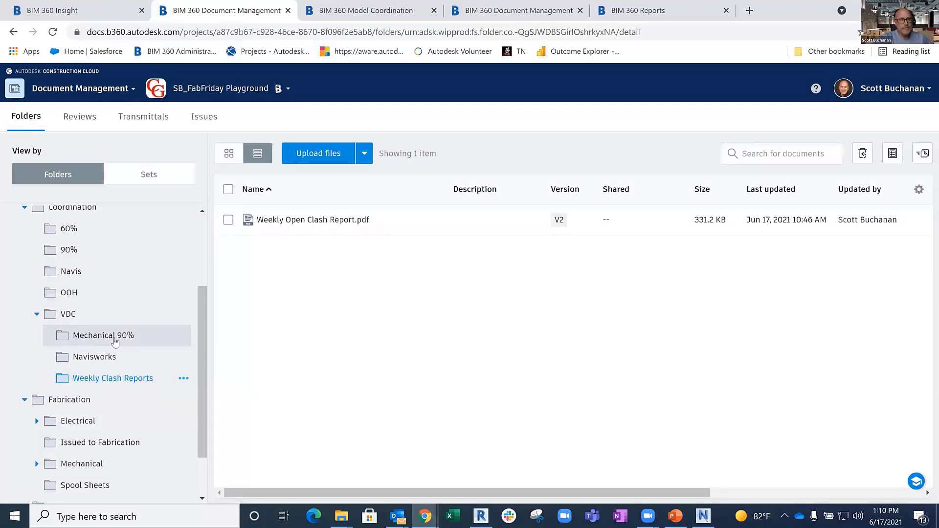
pyautogui.scroll(-1, 114, 341)
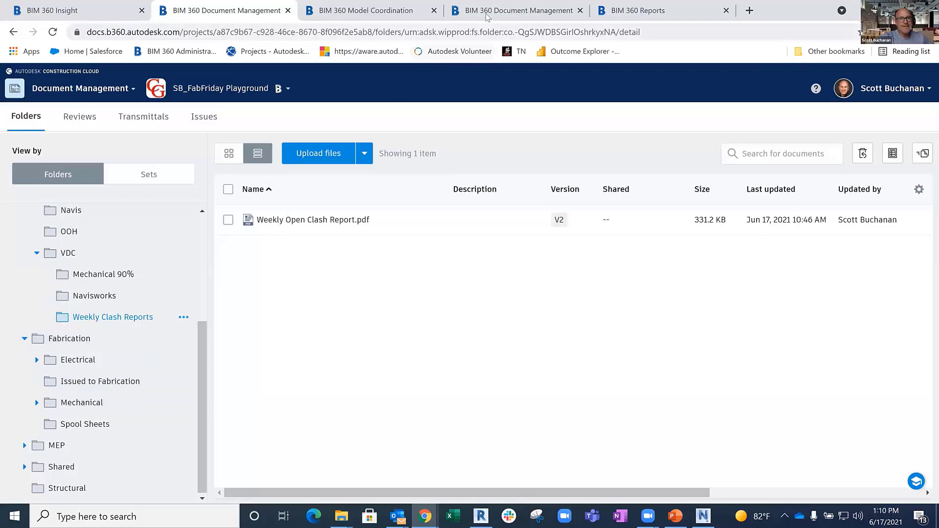
# - Switch to BIM 360 Model Coordination and review the available coordination spaces, keeping VDC - Mechanical 90%
pyautogui.click(455, 14)
pyautogui.click(398, 11)
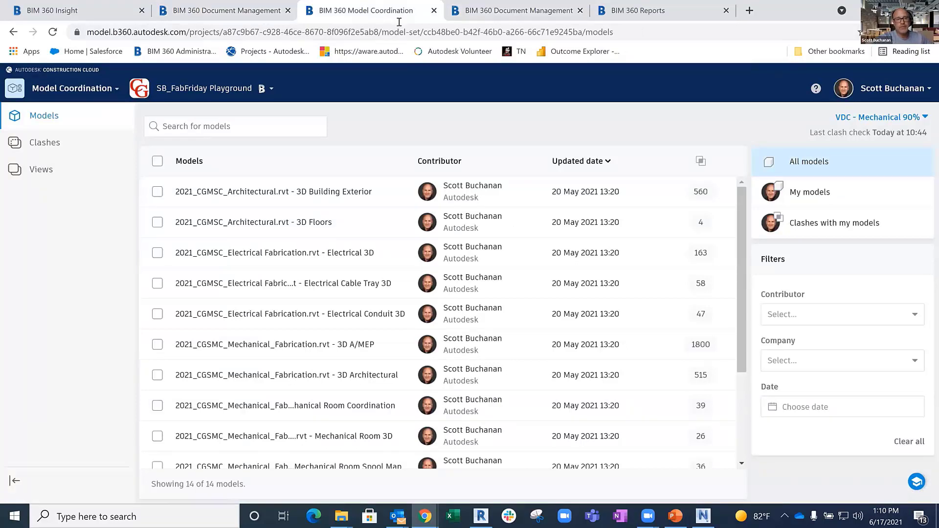
pyautogui.click(871, 119)
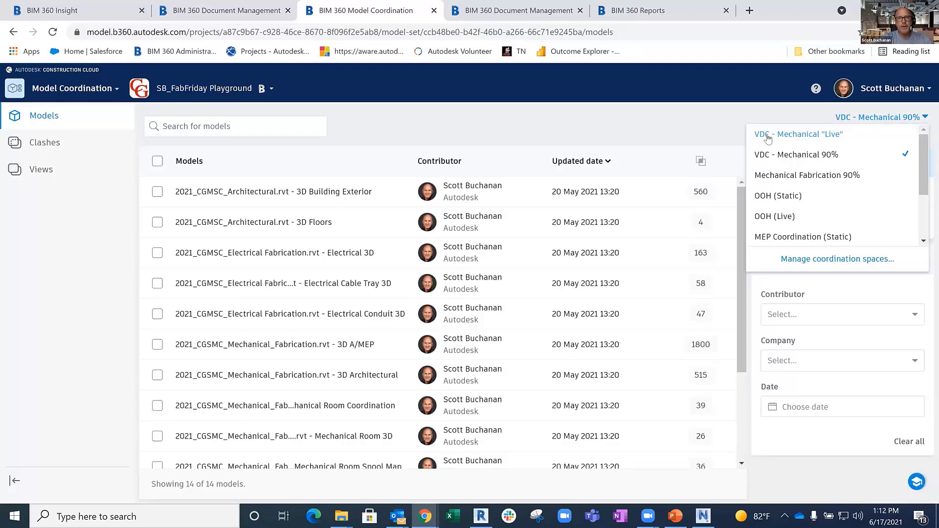
pyautogui.click(628, 125)
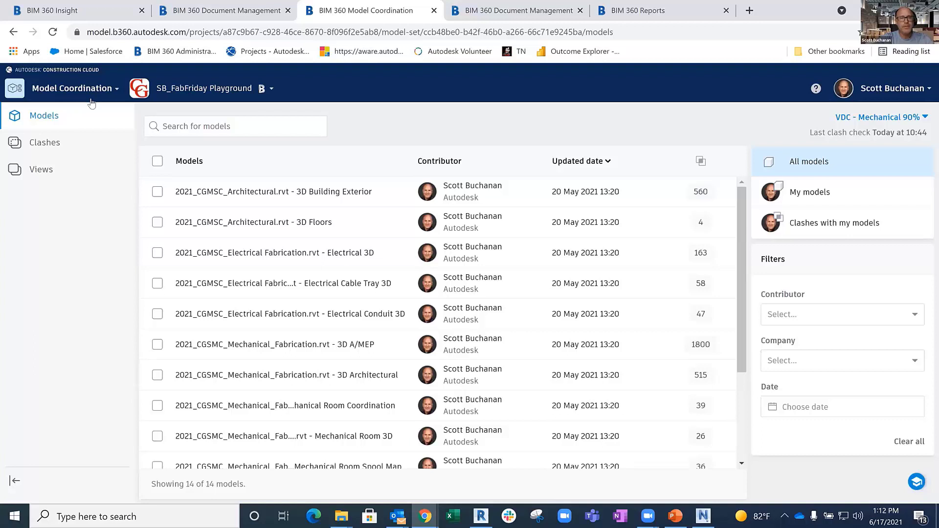
# - Select the Electrical Fabrication "Electrical 3D" and Mechanical Fabrication "Sheet Metal Only 3D" models and view them together
pyautogui.click(158, 253)
pyautogui.scroll(-3, 160, 256)
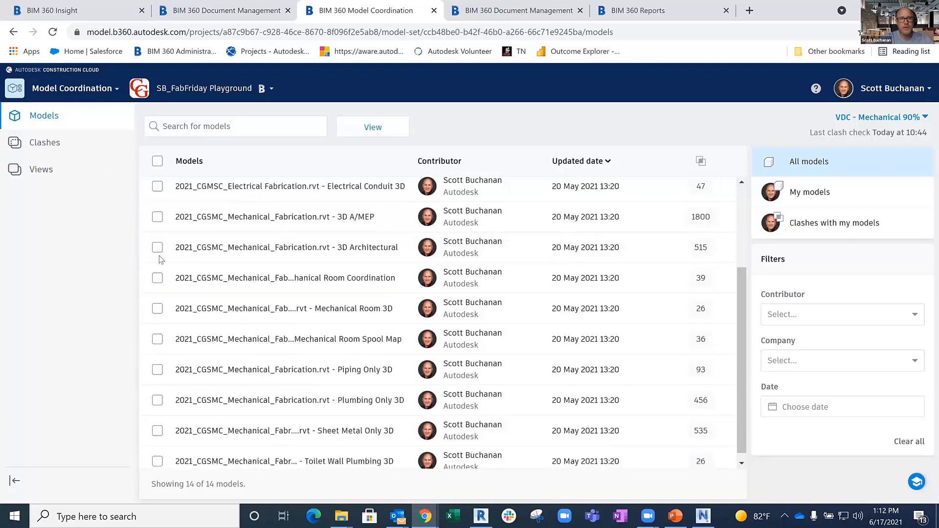
pyautogui.click(157, 423)
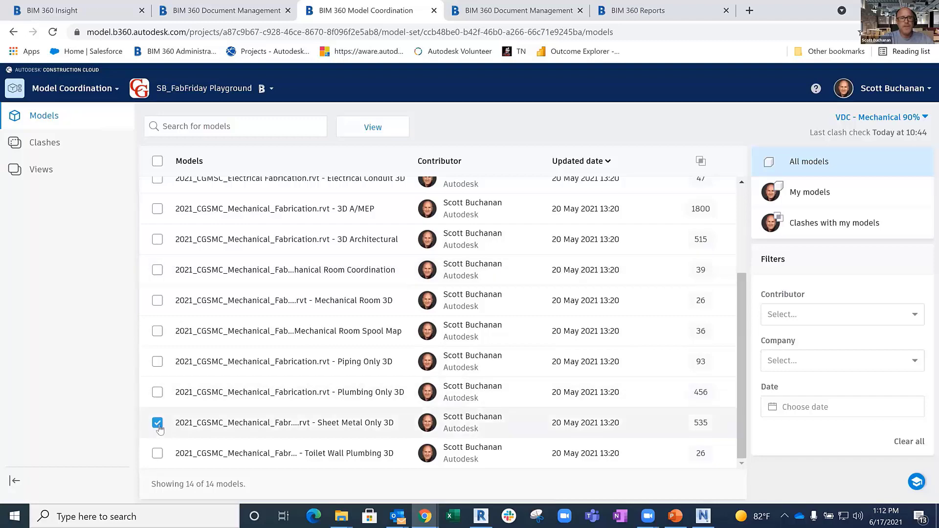
pyautogui.scroll(3, 357, 273)
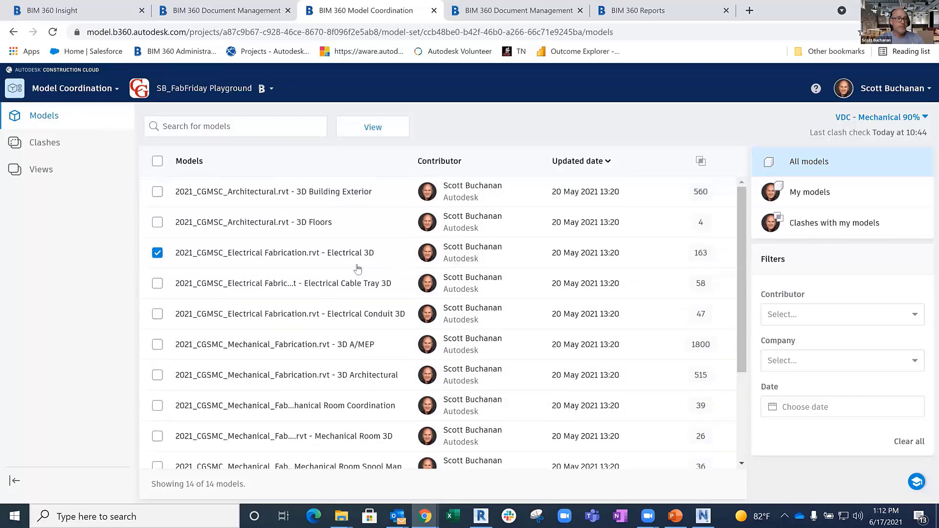
pyautogui.scroll(-3, 356, 268)
pyautogui.scroll(1, 356, 269)
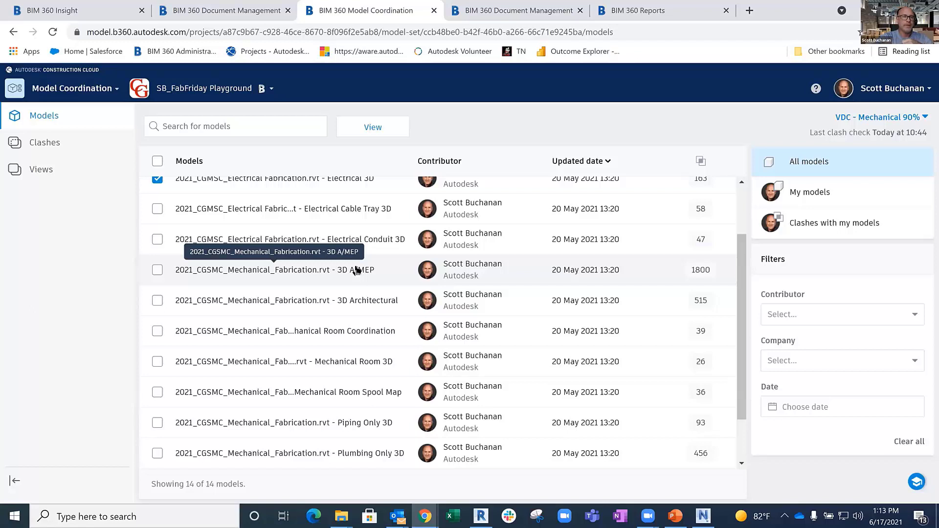
pyautogui.click(404, 128)
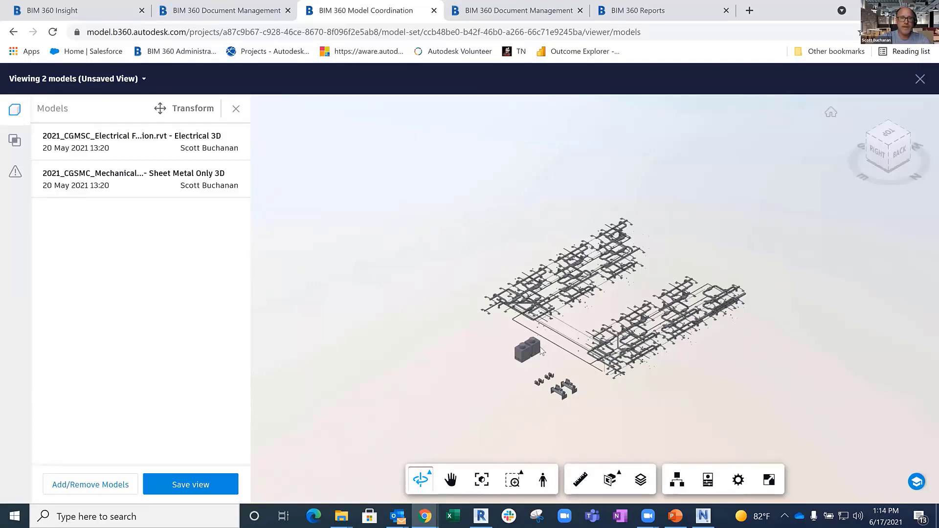
# - Show the clashes between the two models and isolate the Cable Tray with Fittings [467306] group
pyautogui.scroll(2, 528, 375)
pyautogui.scroll(5, 528, 376)
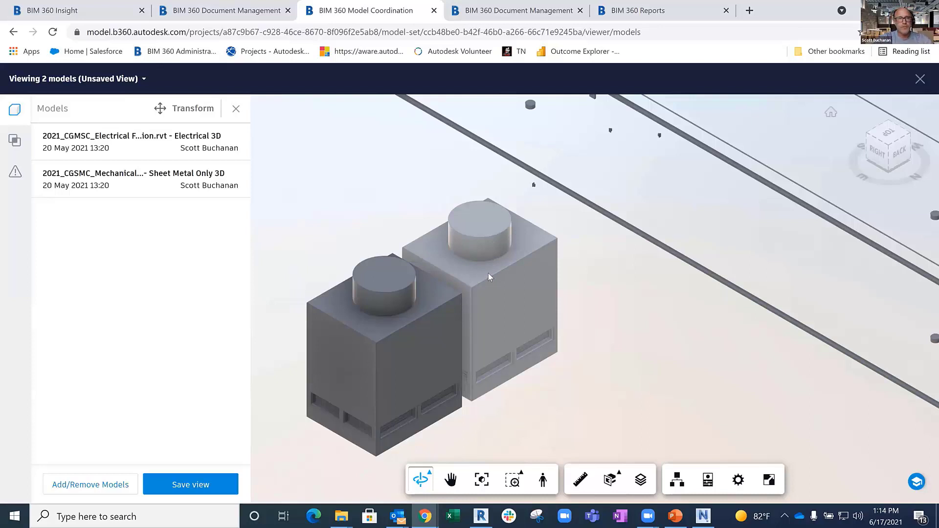
pyautogui.scroll(-3, 489, 273)
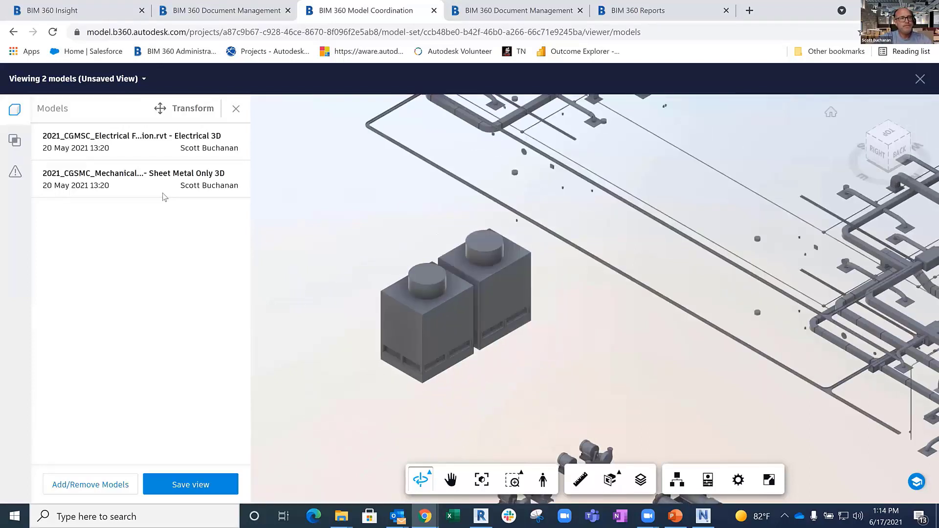
pyautogui.click(15, 142)
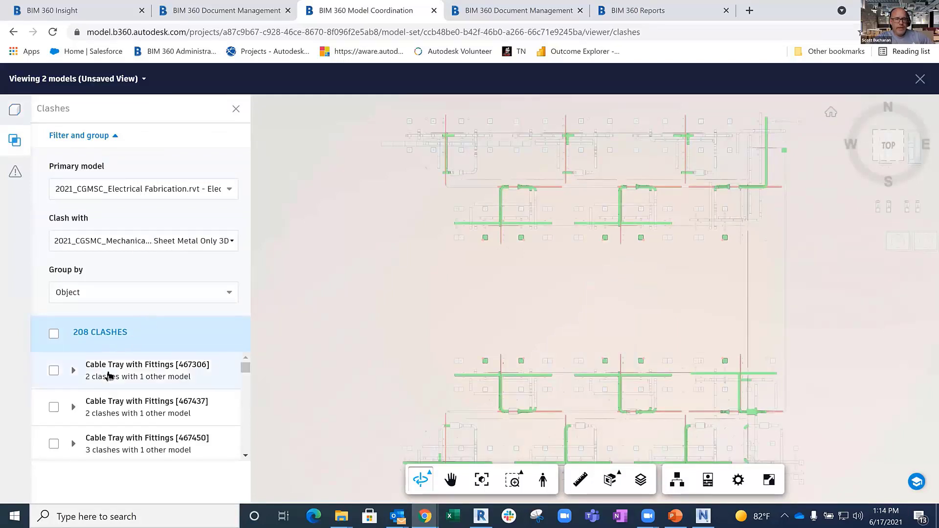
pyautogui.click(54, 372)
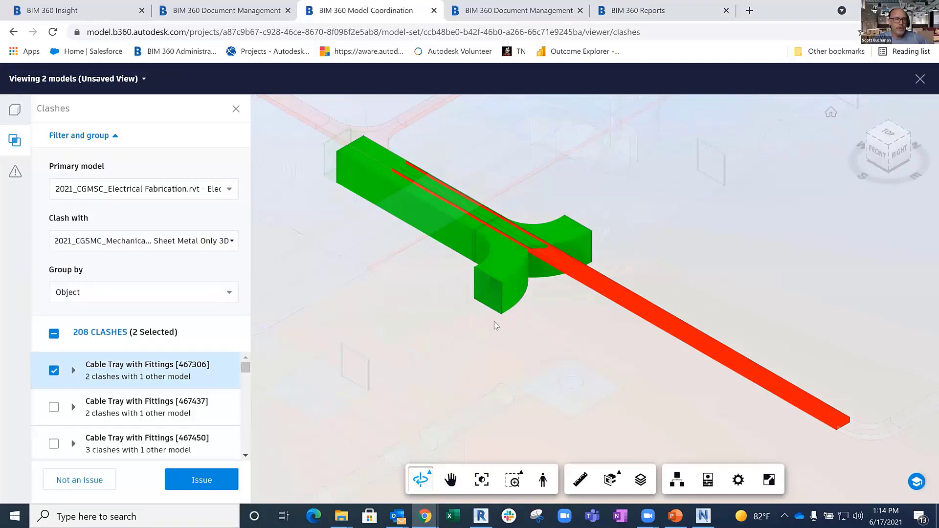
pyautogui.press('ctrl')
pyautogui.press('ctrl')
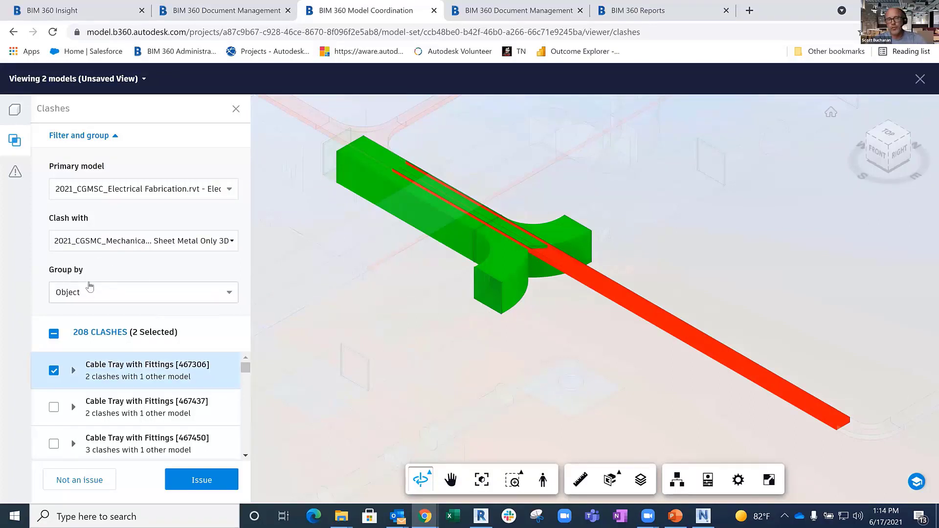
# - Try grouping the clashes by System Name and change the grouping to Type Name
pyautogui.click(118, 301)
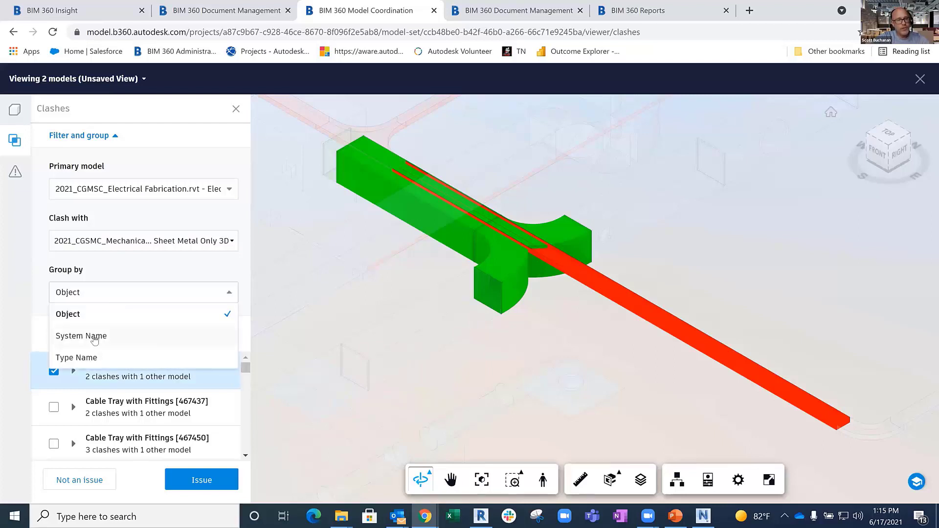
pyautogui.click(95, 338)
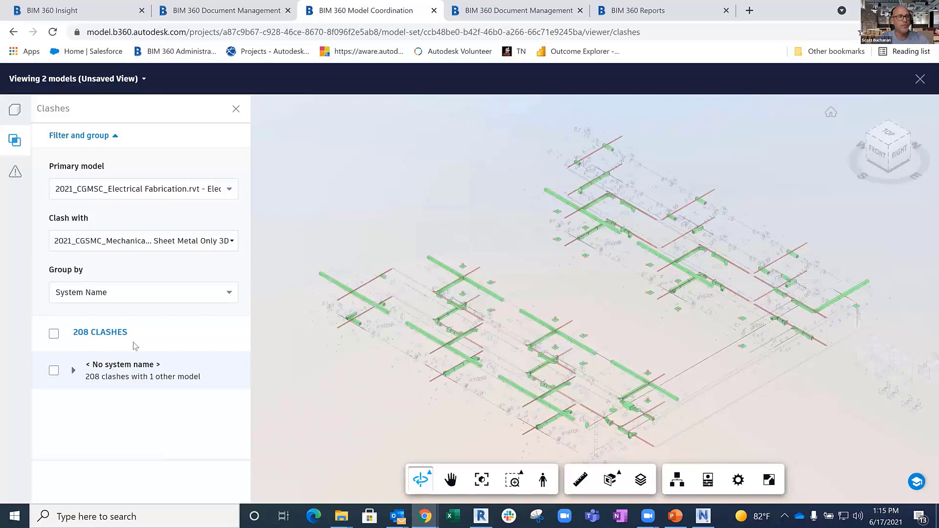
pyautogui.click(150, 296)
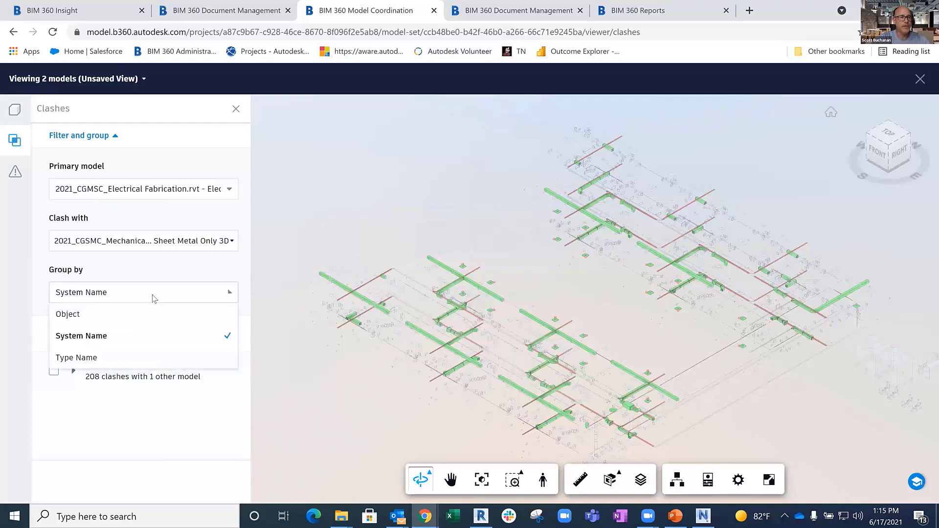
pyautogui.click(89, 357)
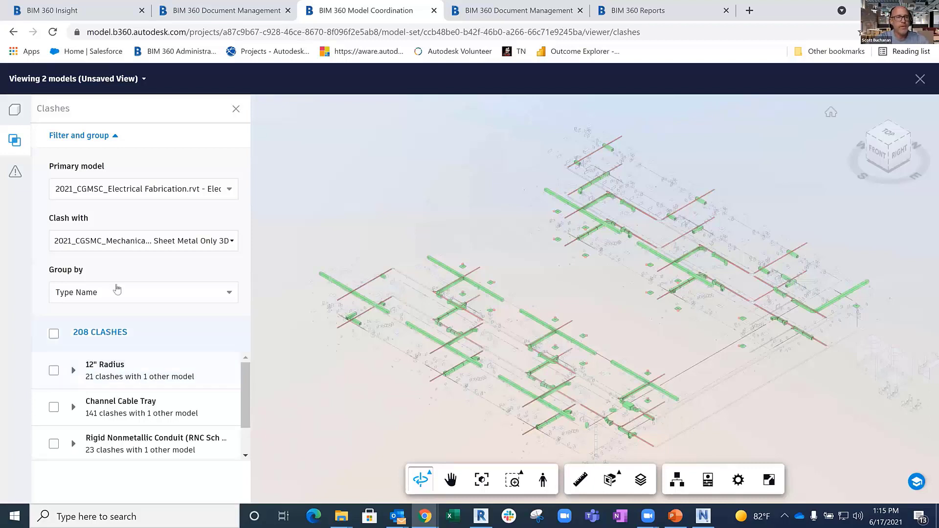
pyautogui.press('ctrl')
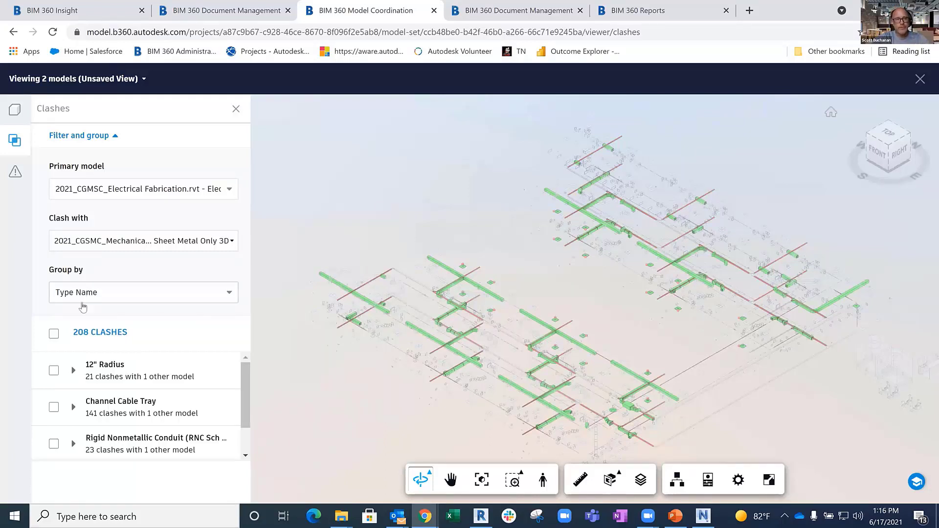
# - Create an issue from the Channel Cable Tray clash group and place its push pin on a red cable tray run
pyautogui.click(54, 408)
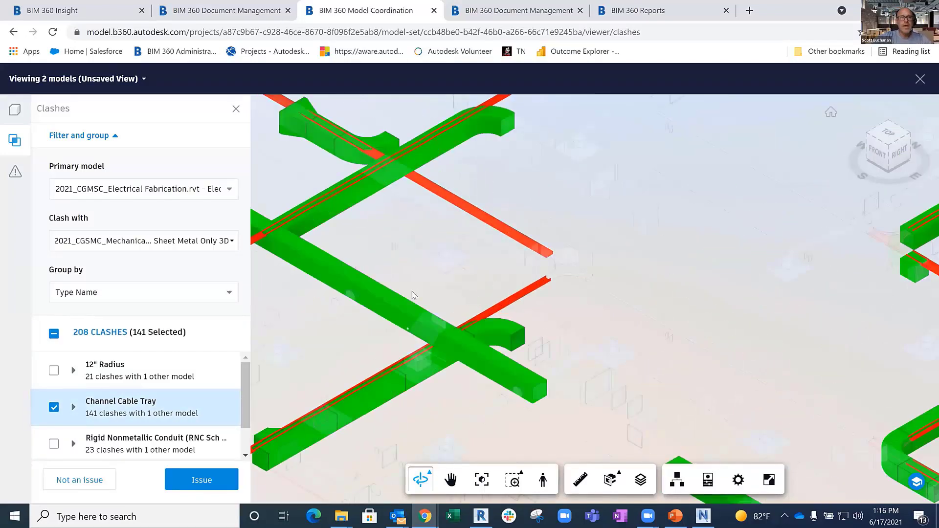
pyautogui.click(219, 482)
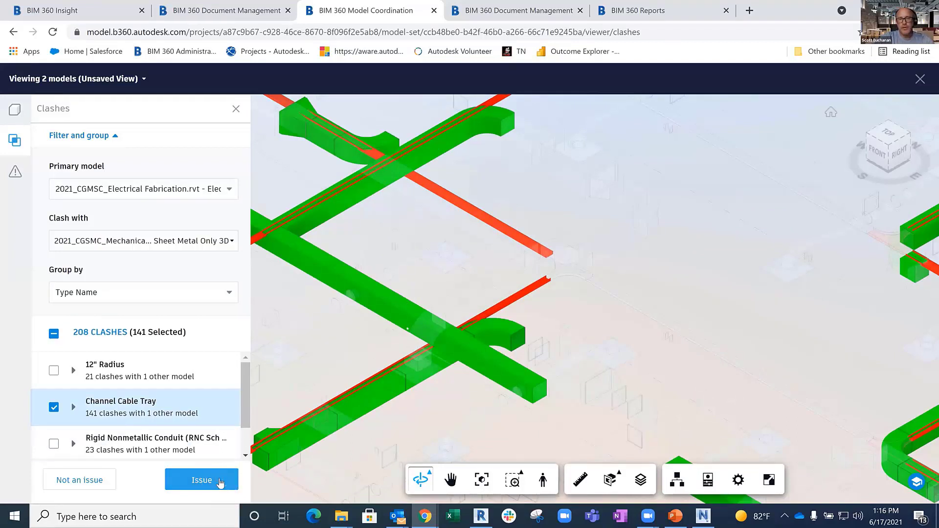
pyautogui.click(220, 481)
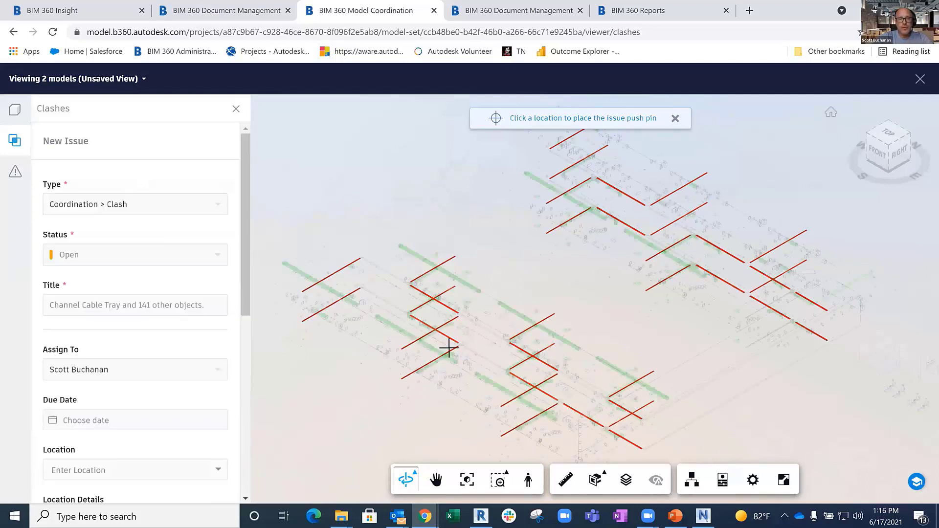
pyautogui.scroll(8, 451, 347)
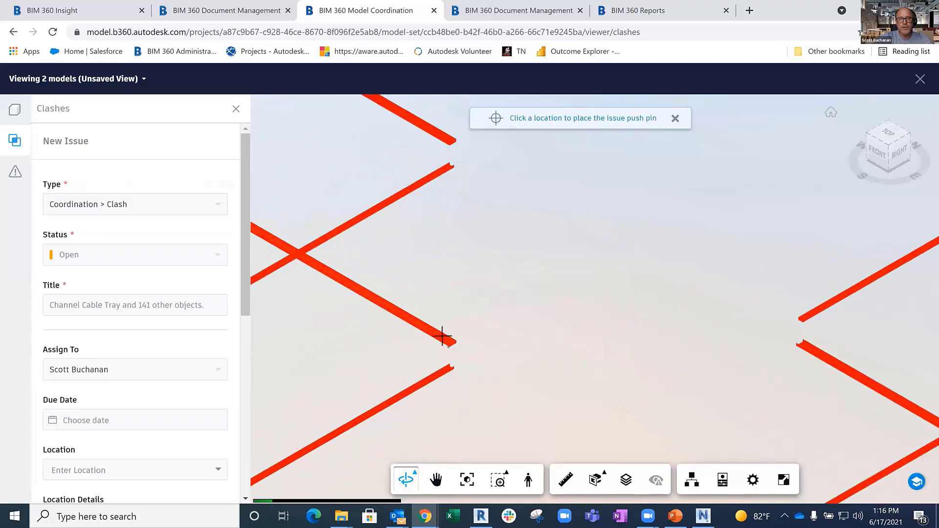
pyautogui.click(409, 317)
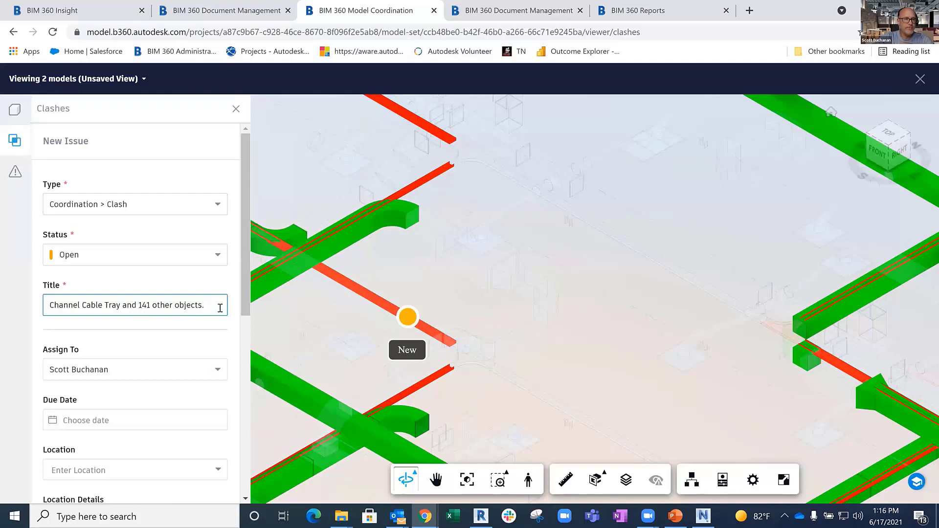
# - Review the new issue's title and assign the issue to another project member
pyautogui.moveTo(216, 307); pyautogui.dragTo(141, 306)
pyautogui.tripleClick(111, 306)
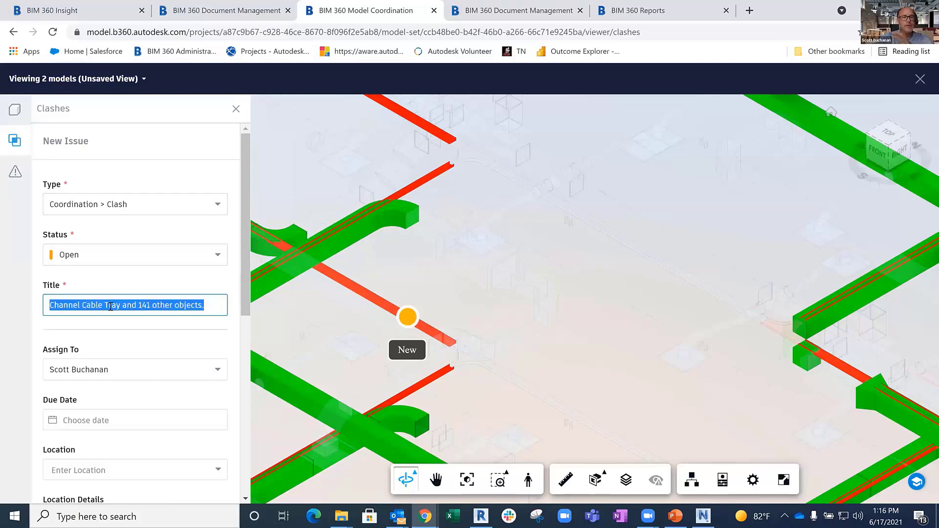
pyautogui.scroll(-1, 117, 268)
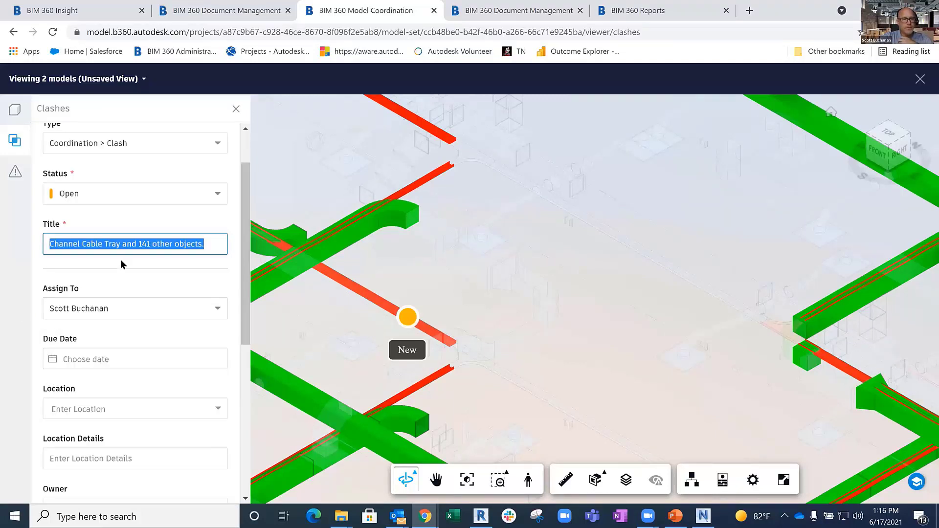
pyautogui.scroll(-2, 120, 259)
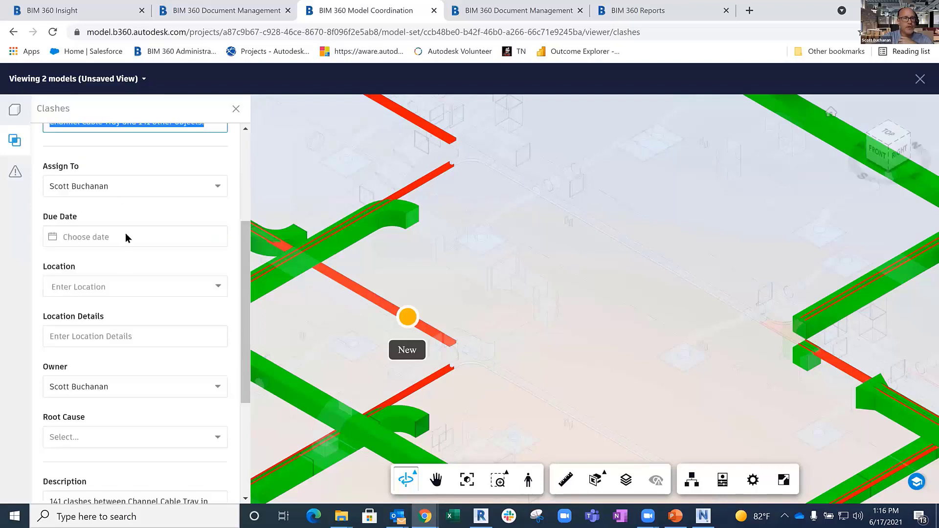
pyautogui.click(121, 190)
pyautogui.click(98, 268)
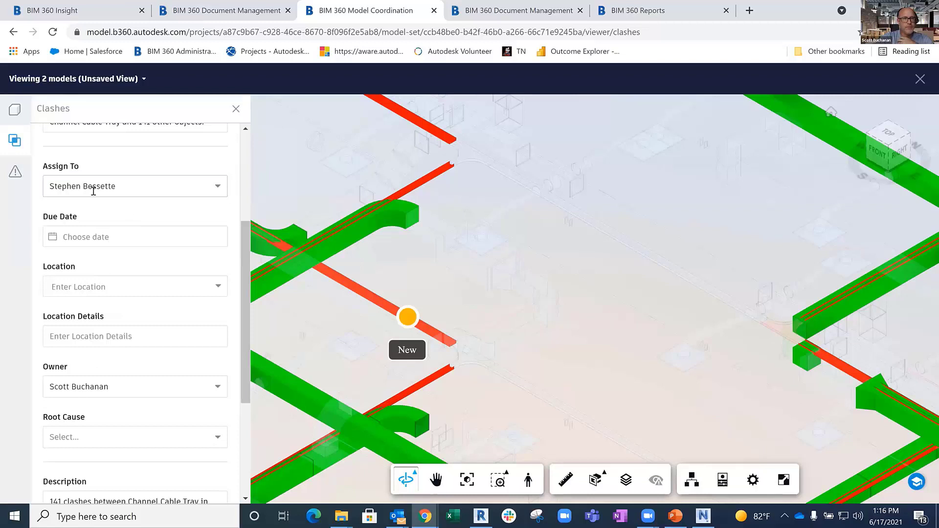
# - Set the new issue's due date to July 4, 2021
pyautogui.scroll(-1, 146, 215)
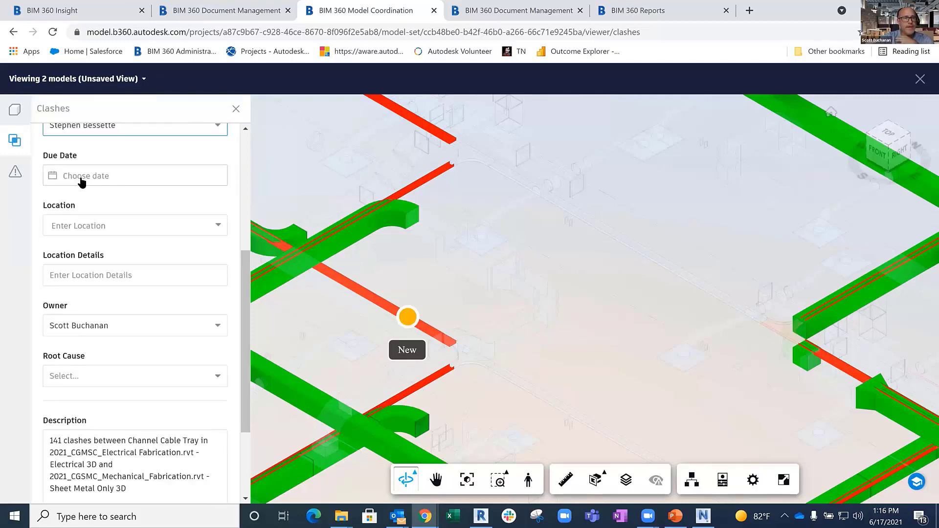
pyautogui.click(85, 182)
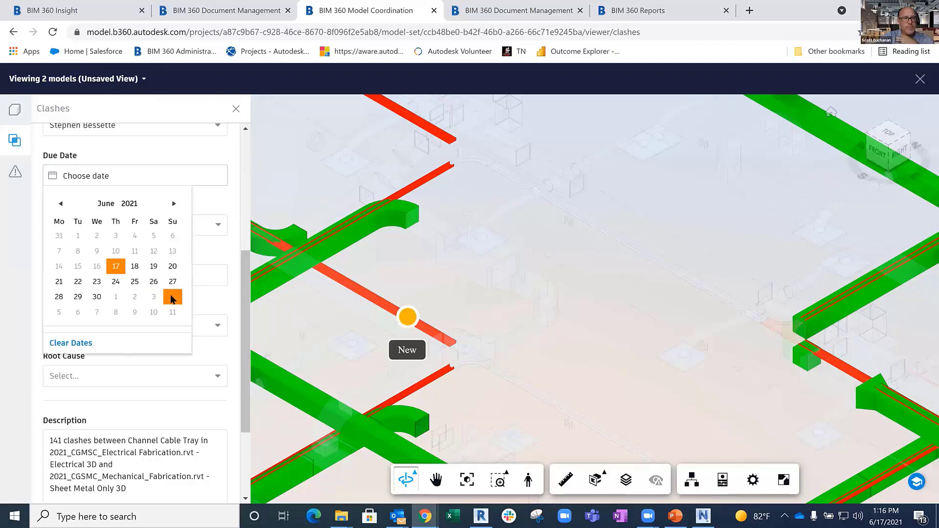
pyautogui.click(173, 204)
pyautogui.click(173, 239)
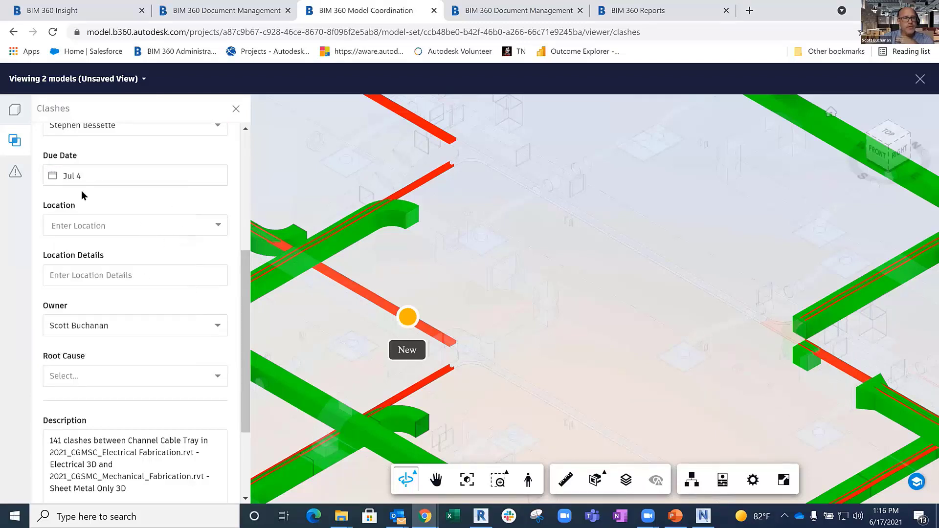
# - Assign the issue to the Electrical vs. Mechanical clash group and create it
pyautogui.scroll(-3, 130, 267)
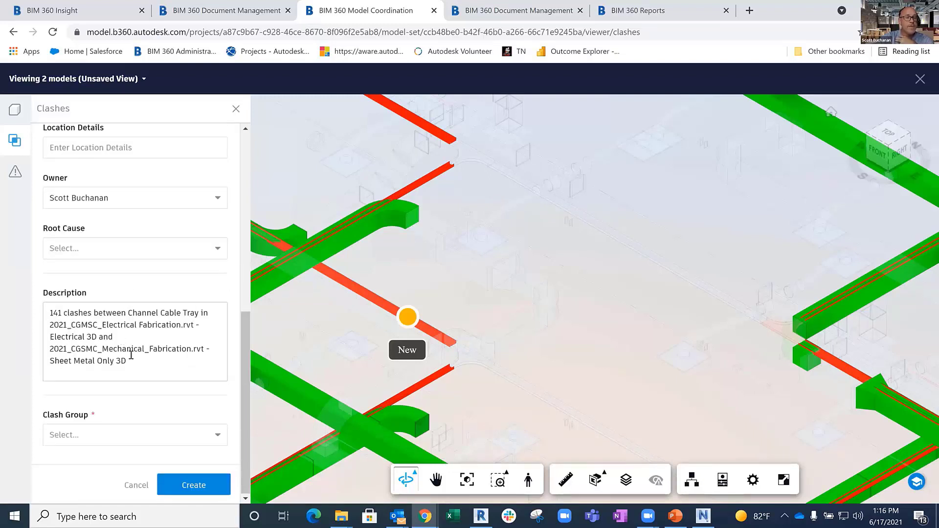
pyautogui.click(214, 436)
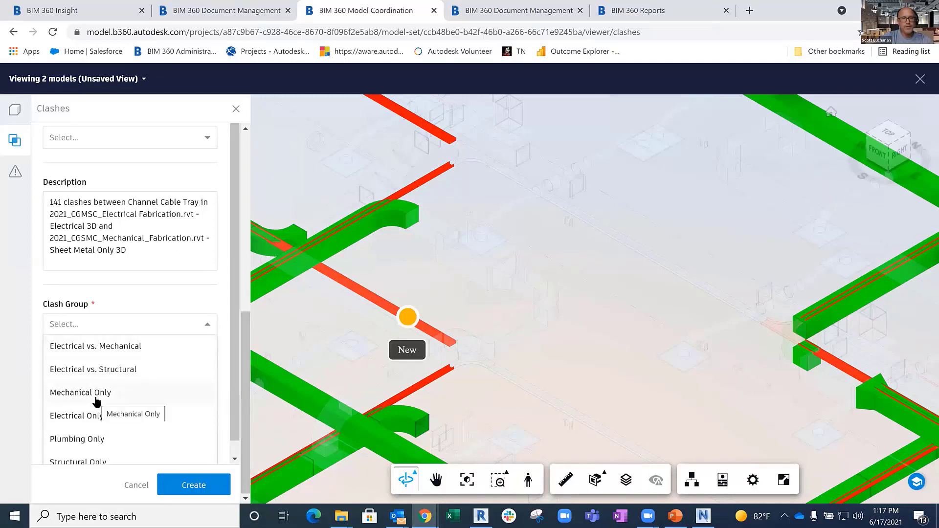
pyautogui.click(93, 348)
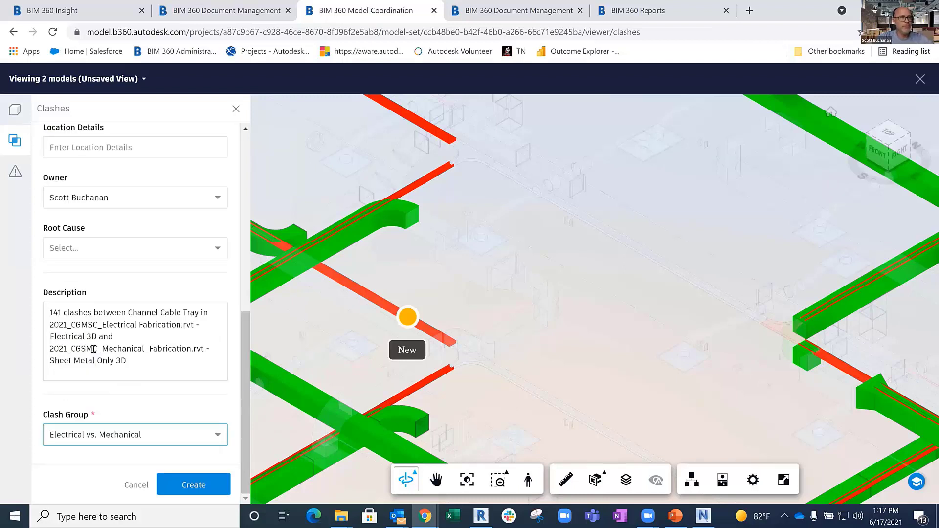
pyautogui.click(188, 486)
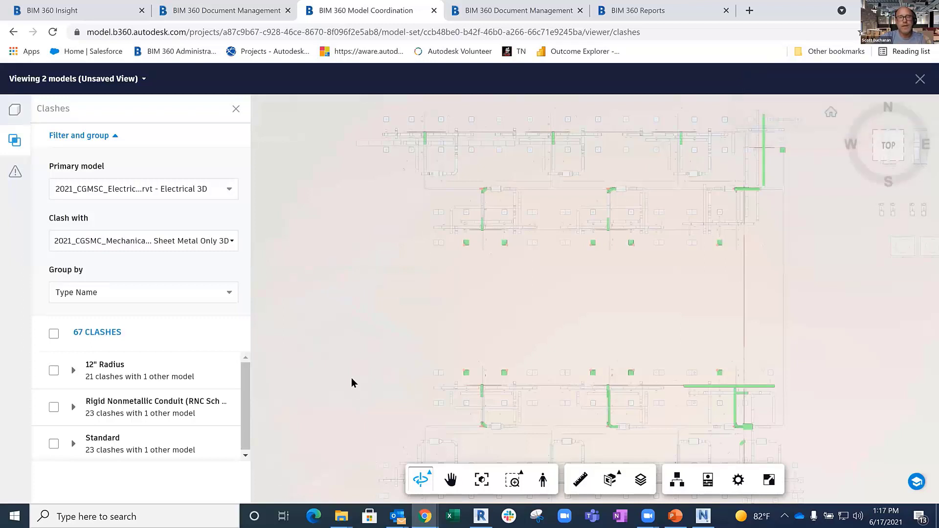
# - Check the existing saved views, then start saving the current two-model view with the title "Electrical vs. Sheet Metal"
pyautogui.click(143, 80)
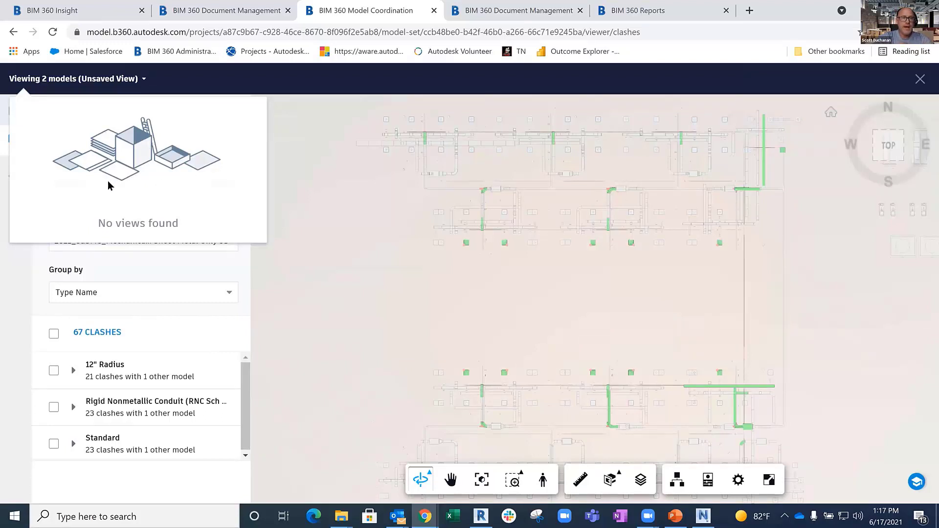
pyautogui.click(188, 92)
pyautogui.click(16, 112)
pyautogui.click(187, 486)
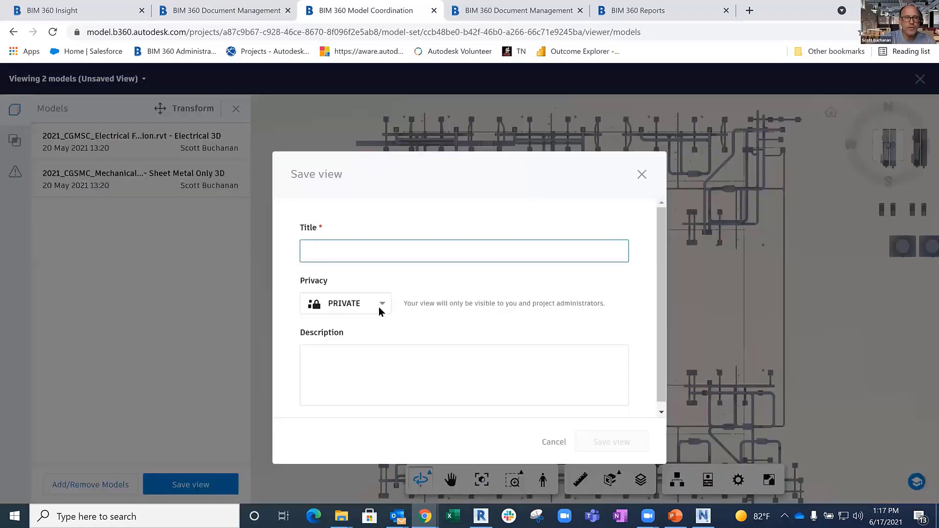
pyautogui.write('Eele')
pyautogui.press('BackSpace')
pyautogui.press('BackSpace')
pyautogui.write('ectrical vs. Sheet Metal')
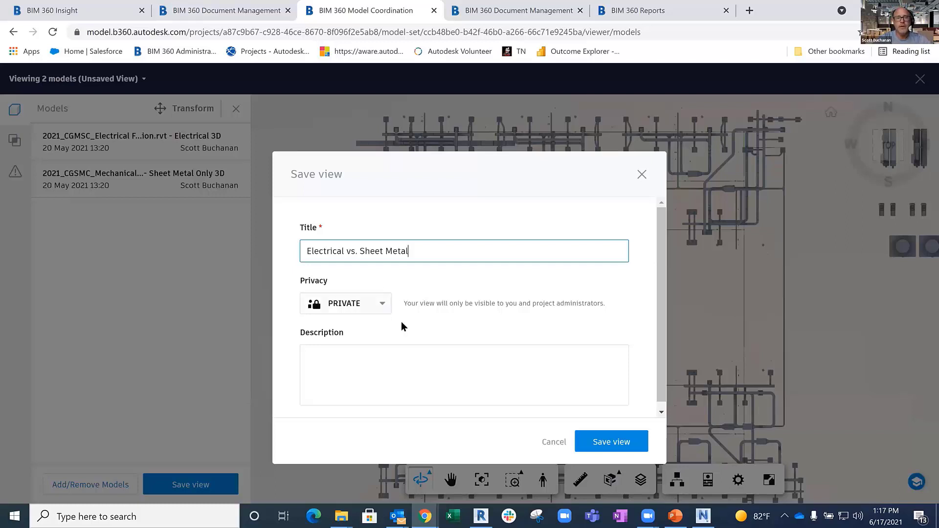
# - Set the view's privacy to Published, save the view and return to the model list
pyautogui.click(358, 304)
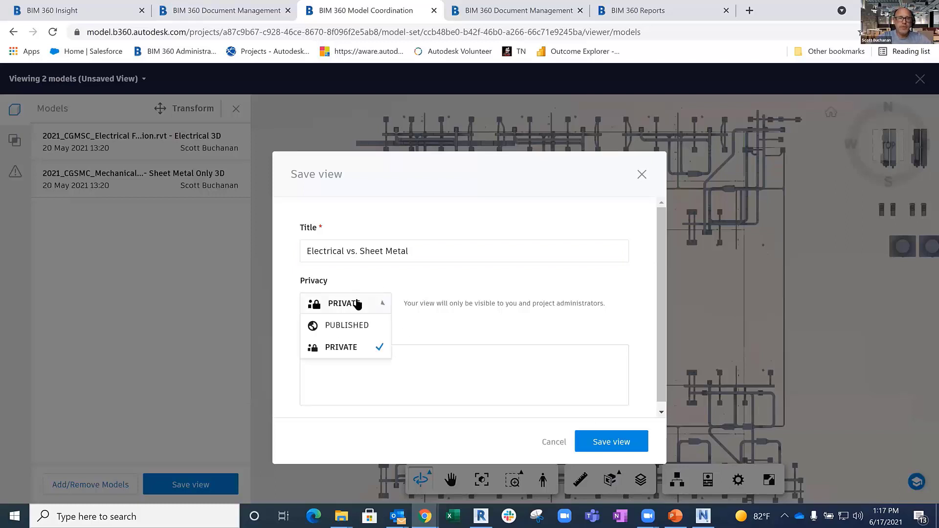
pyautogui.click(352, 329)
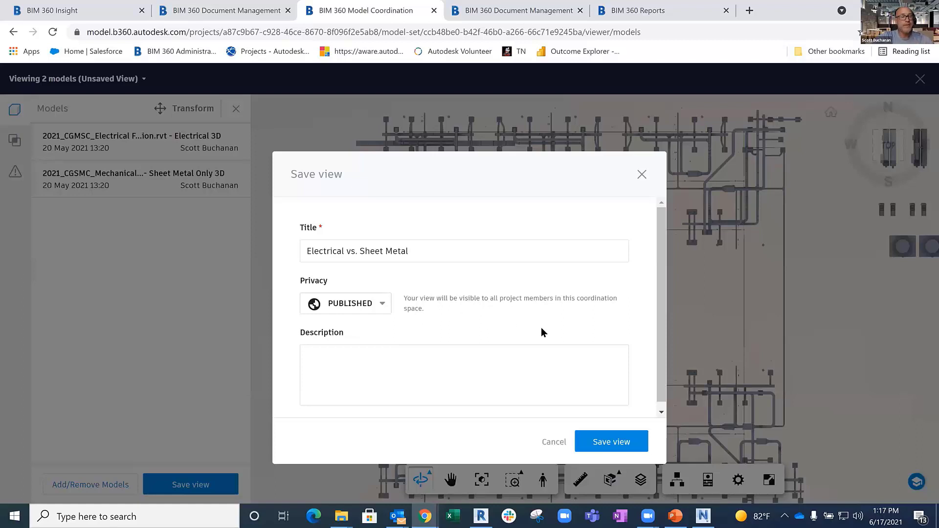
pyautogui.click(612, 443)
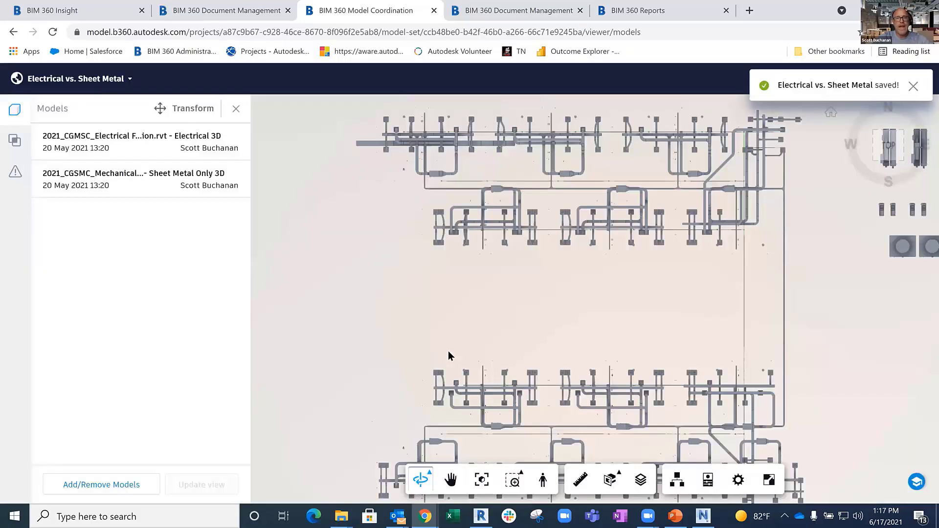
pyautogui.click(914, 87)
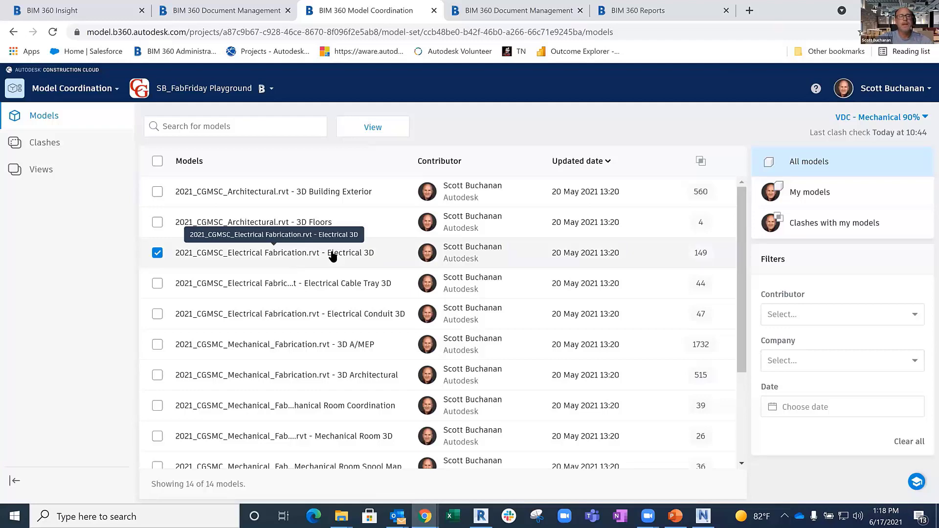
# - Deselect the Electrical 3D model and show the coordination space's saved views
pyautogui.click(157, 253)
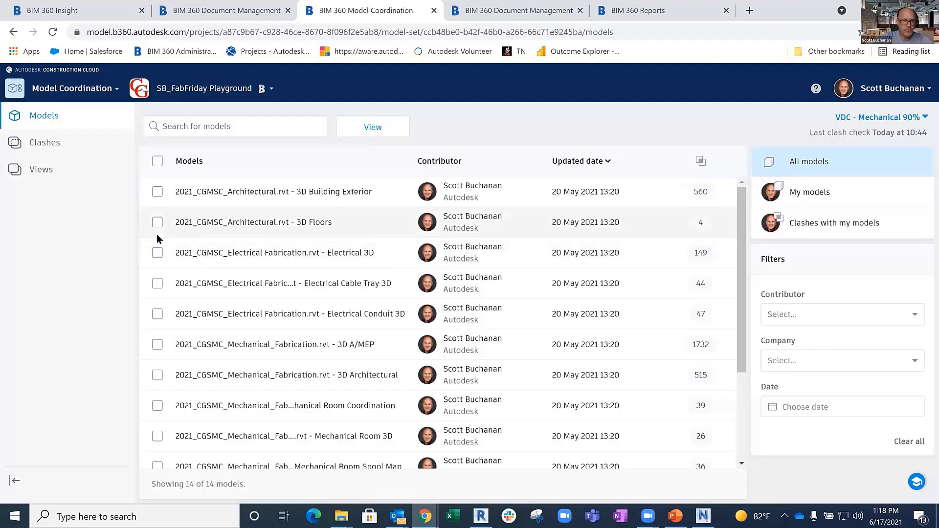
pyautogui.scroll(-3, 157, 234)
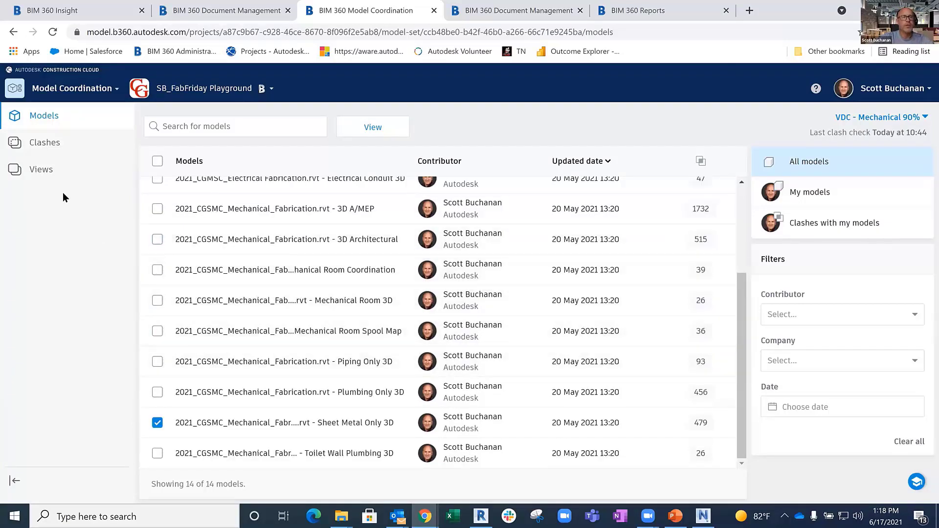
pyautogui.click(46, 175)
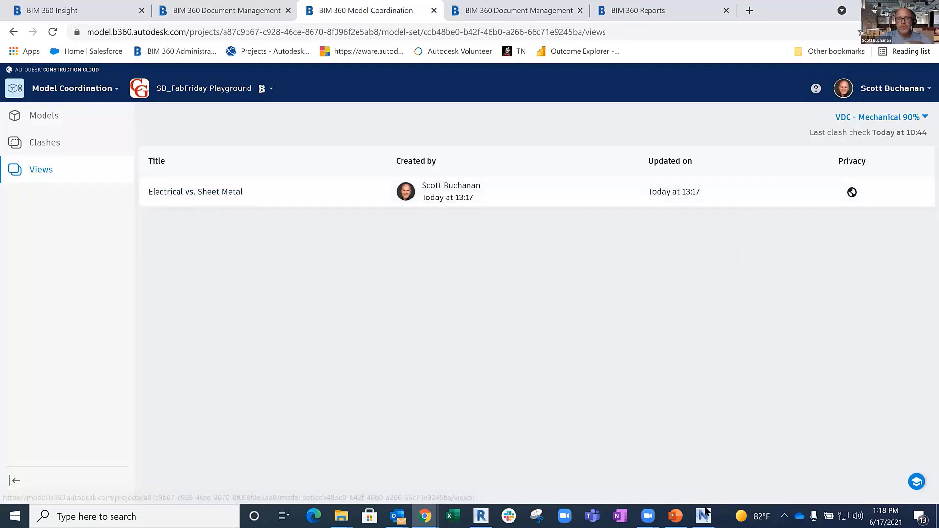
# - Switch to Navisworks Manage and start opening coordination models from the SB_FabFriday Playground project
pyautogui.click(703, 516)
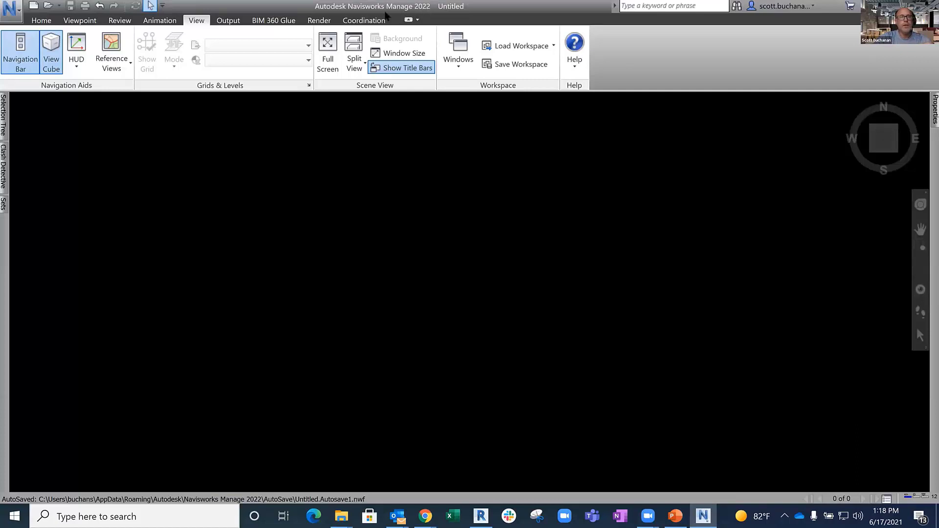
pyautogui.click(364, 20)
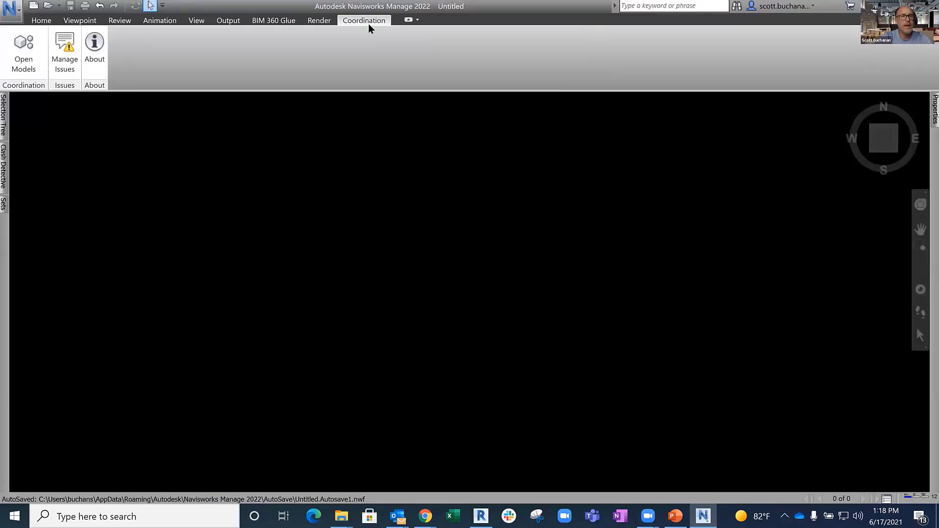
pyautogui.click(29, 51)
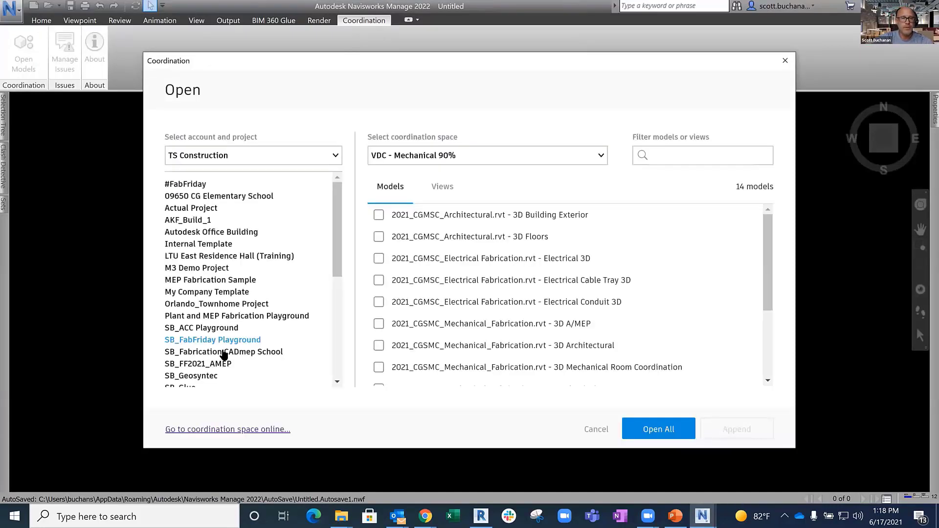
pyautogui.click(192, 342)
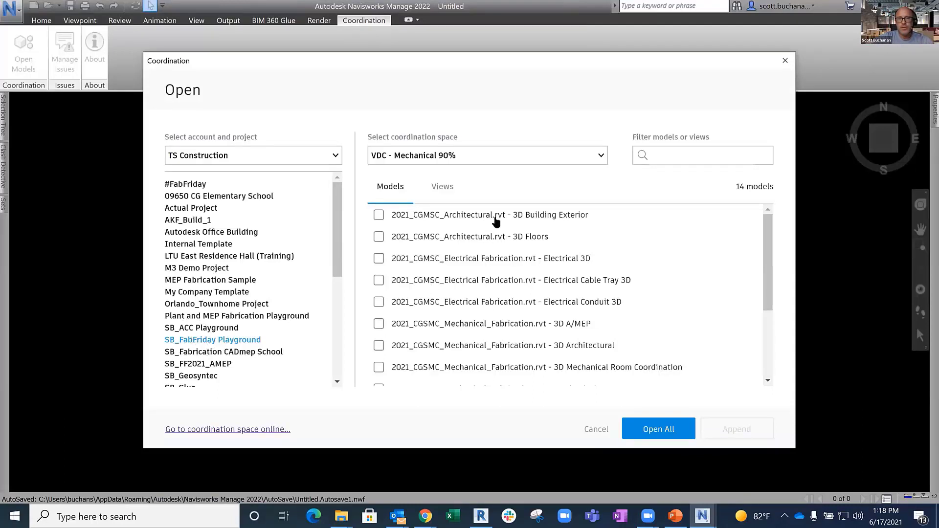
# - Look through the project's models and the available coordination spaces, keeping VDC - Mechanical 90%
pyautogui.scroll(-1, 498, 225)
pyautogui.scroll(-5, 497, 224)
pyautogui.scroll(6, 497, 224)
pyautogui.click(448, 161)
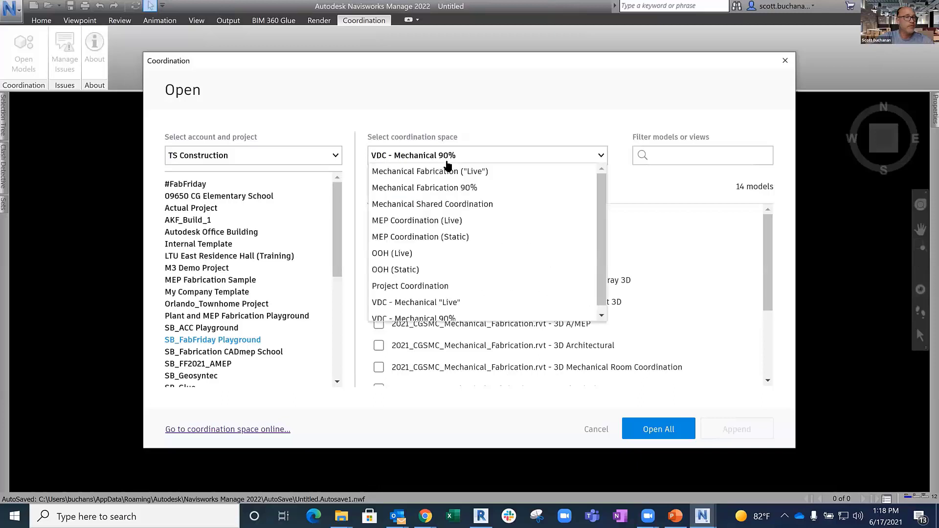
pyautogui.click(479, 131)
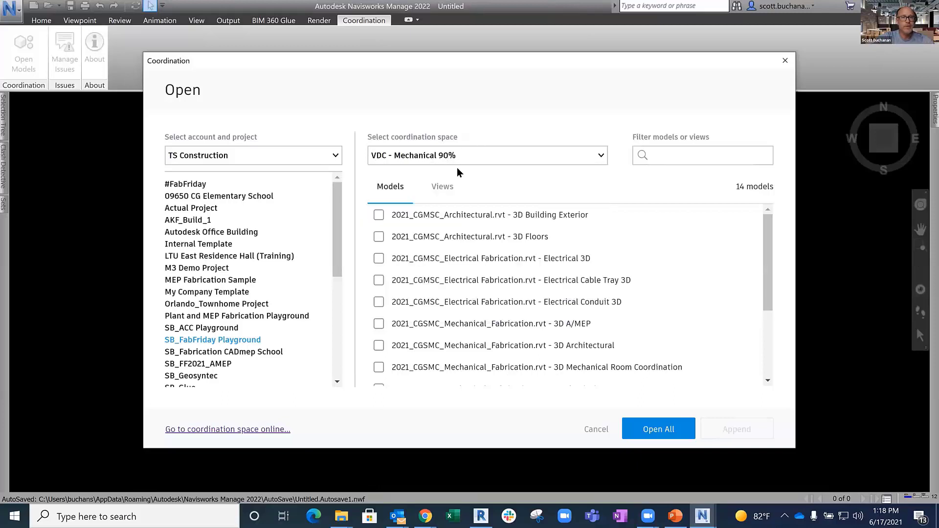
# - Open the saved Electrical vs. Sheet Metal view from the VDC - Mechanical 90% coordination space
pyautogui.click(444, 189)
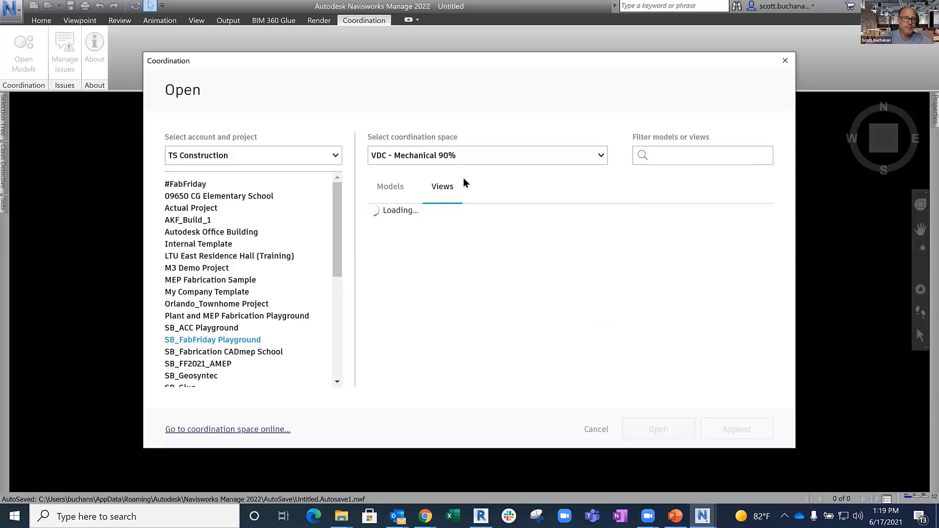
pyautogui.click(380, 217)
pyautogui.click(657, 431)
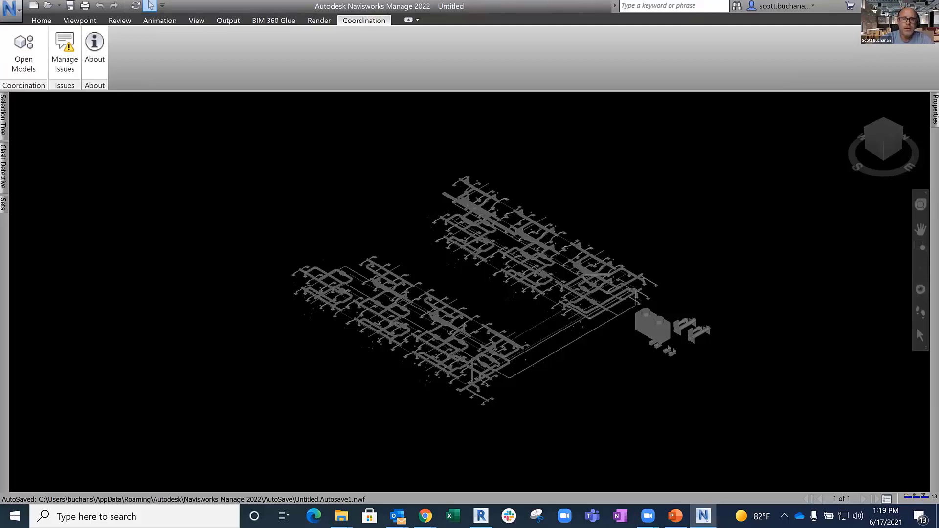
pyautogui.scroll(2, 440, 300)
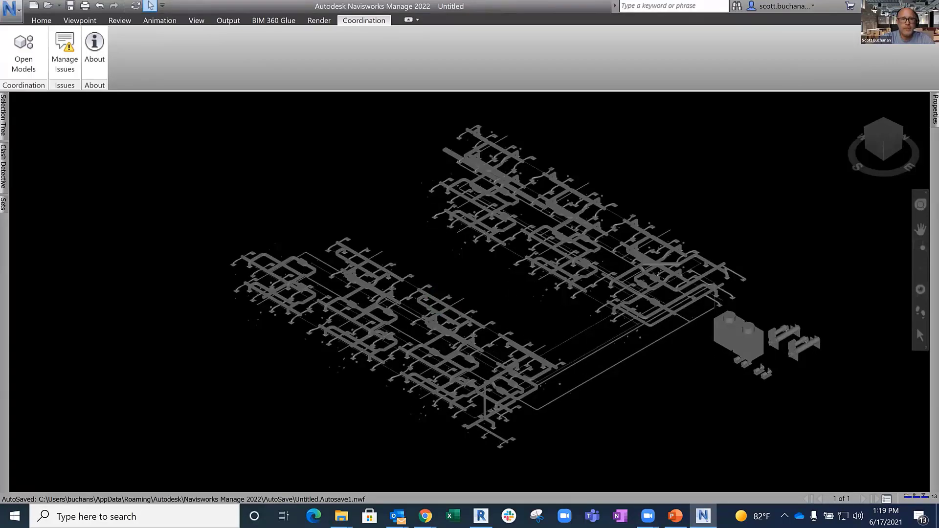
# - Open the Channel Cable Tray issue from the model's issues and examine its details, clash group and activity history
pyautogui.click(64, 53)
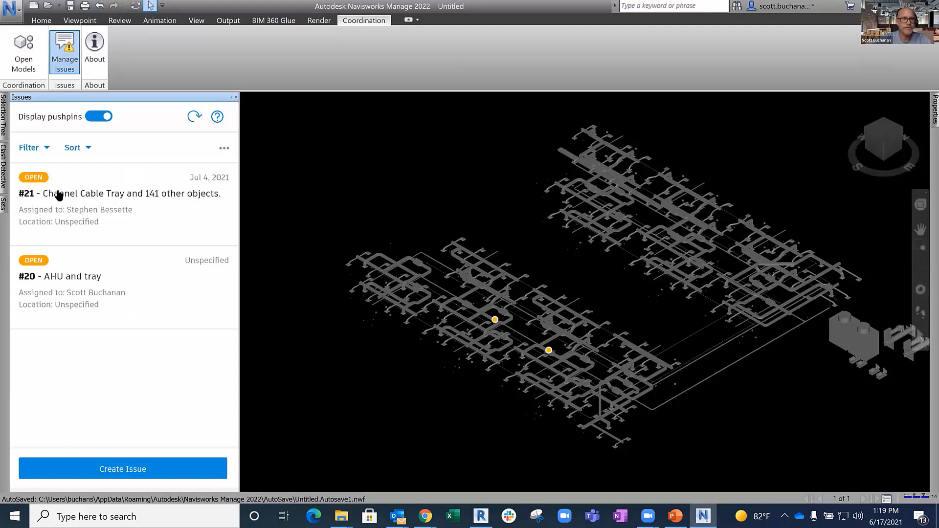
pyautogui.click(166, 196)
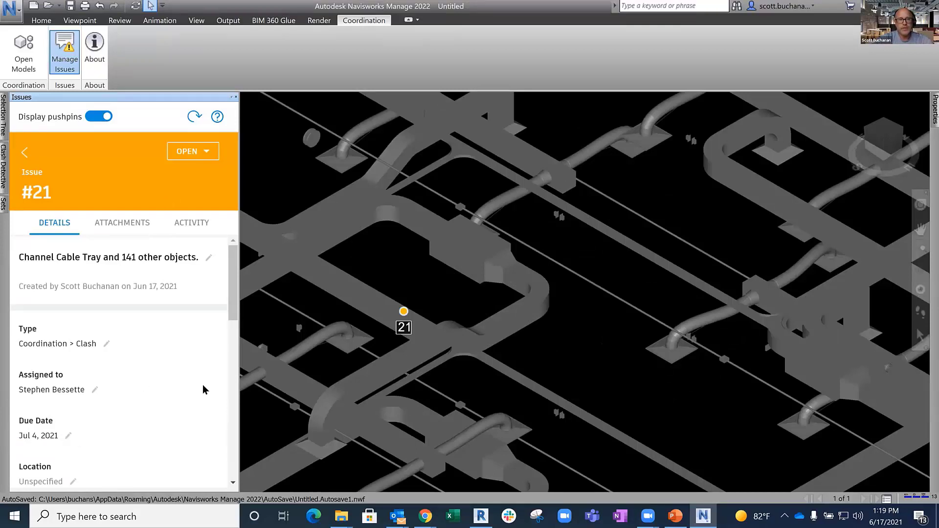
pyautogui.scroll(-10, 182, 394)
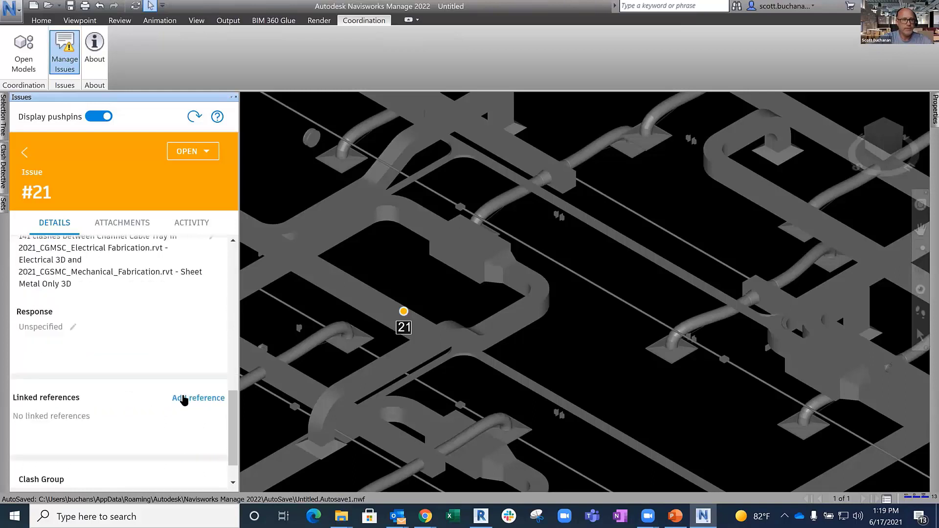
pyautogui.scroll(-1, 184, 401)
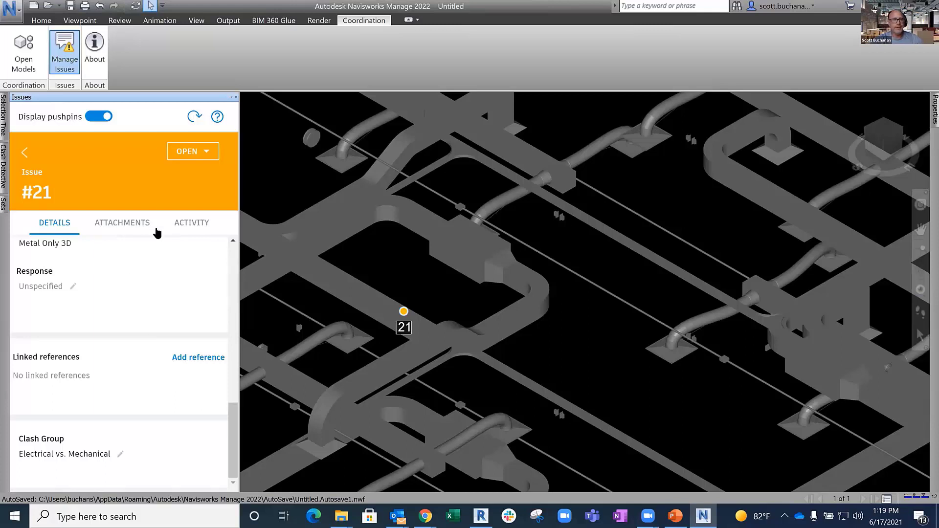
pyautogui.click(179, 225)
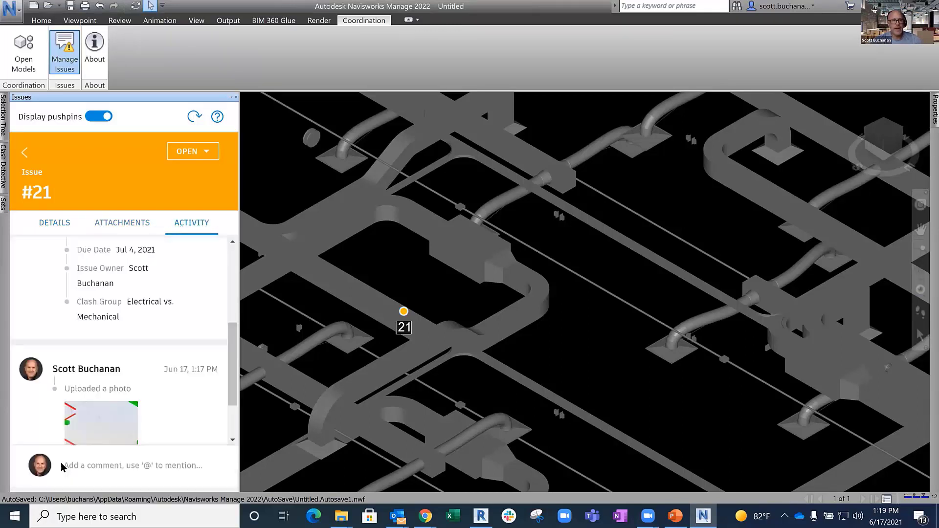
# - Draft the comment "moved tray to clear" in the activity of issue #21
pyautogui.click(66, 462)
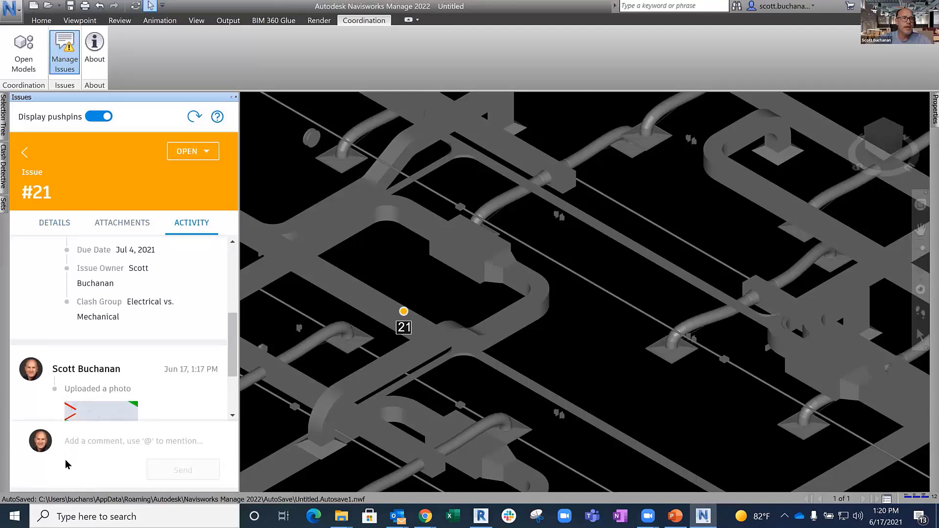
pyautogui.click(193, 155)
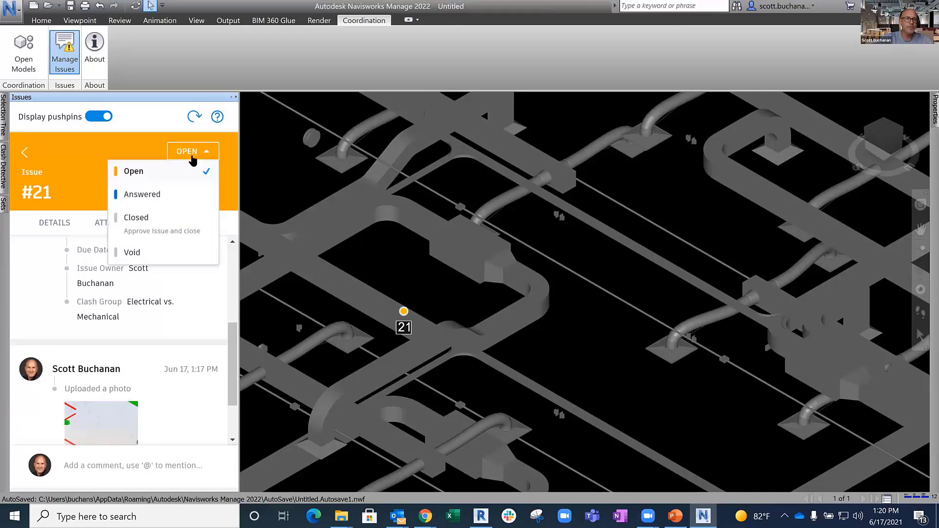
pyautogui.click(82, 468)
pyautogui.write('moved ')
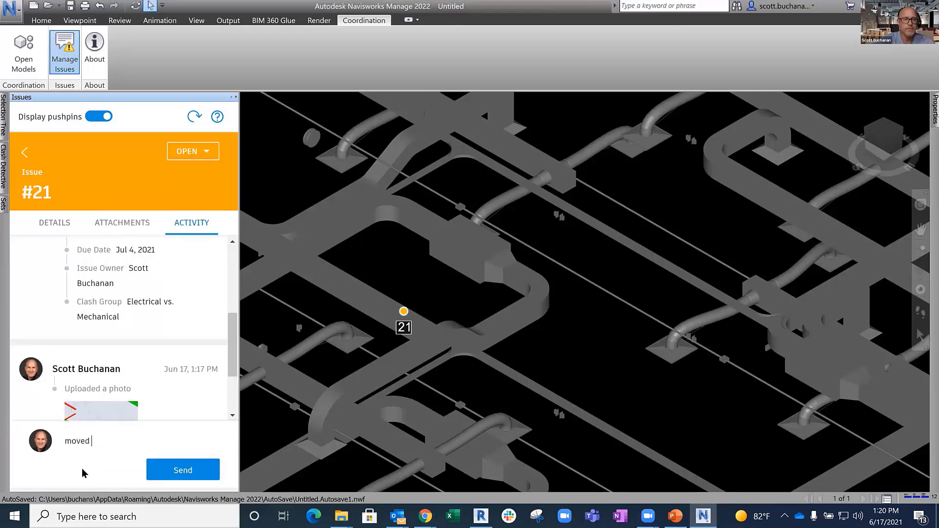
pyautogui.write('tray to clear')
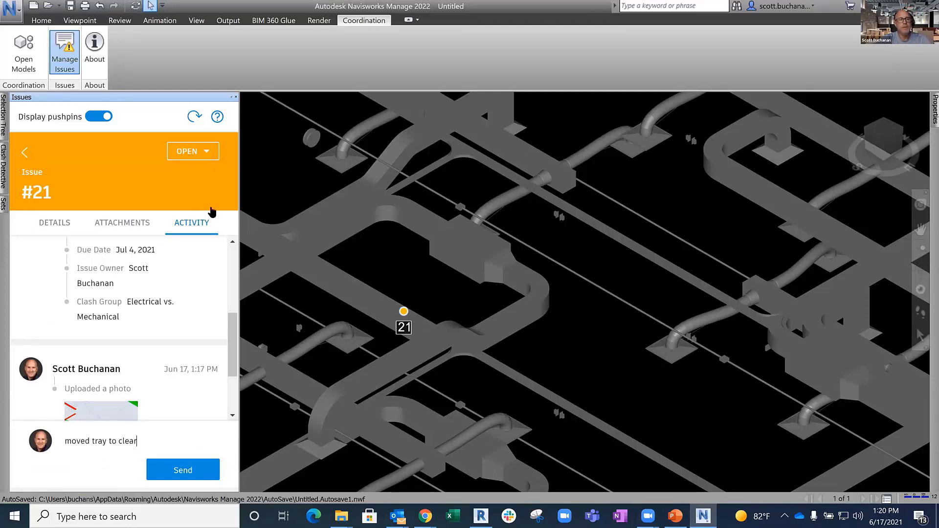
# - Set the status of issue #21 to Answered, keeping its assignee, and hide the issues list
pyautogui.click(197, 152)
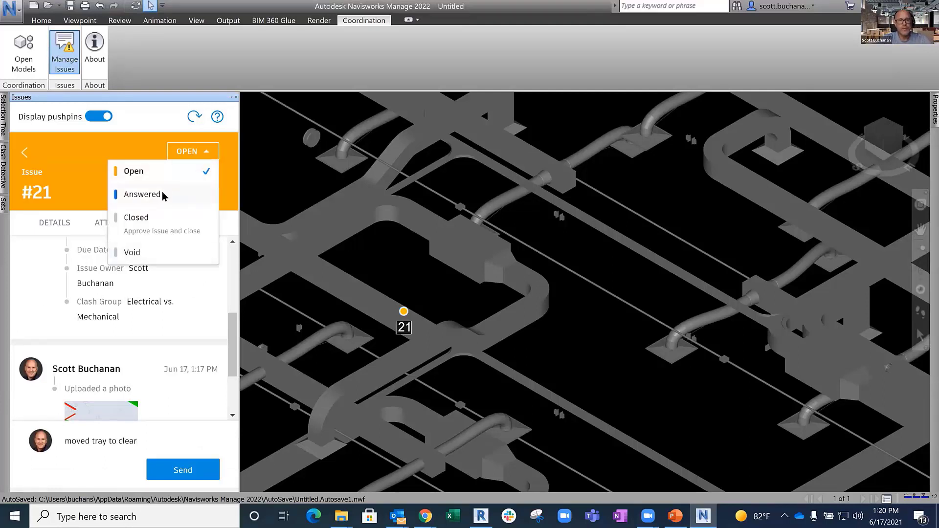
pyautogui.click(163, 191)
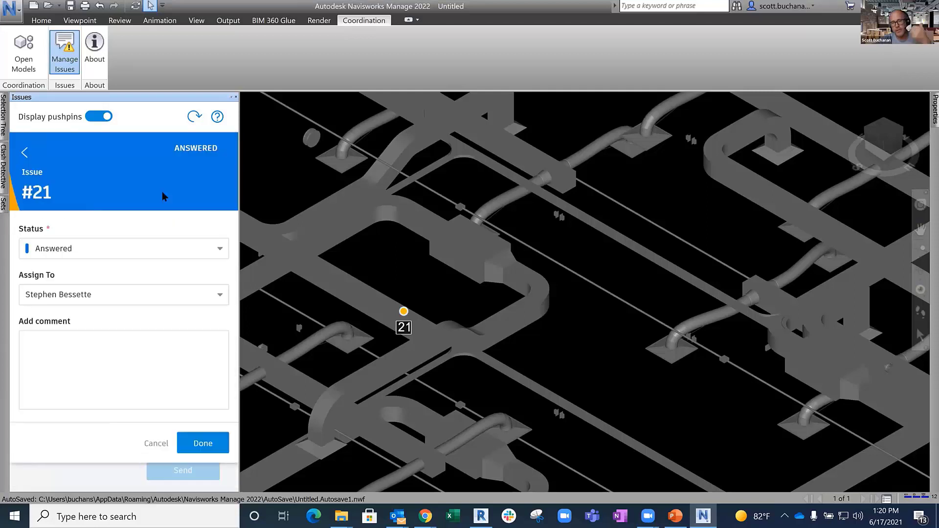
pyautogui.click(210, 445)
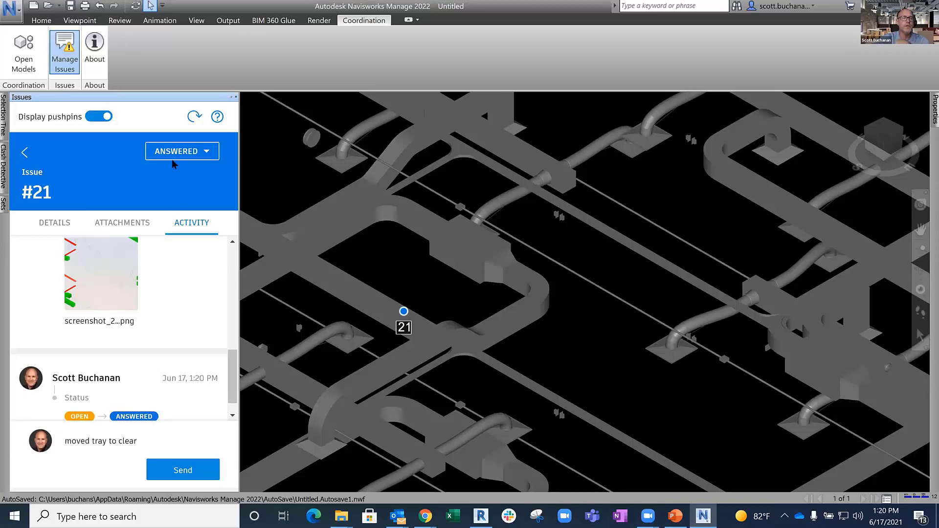
pyautogui.click(235, 97)
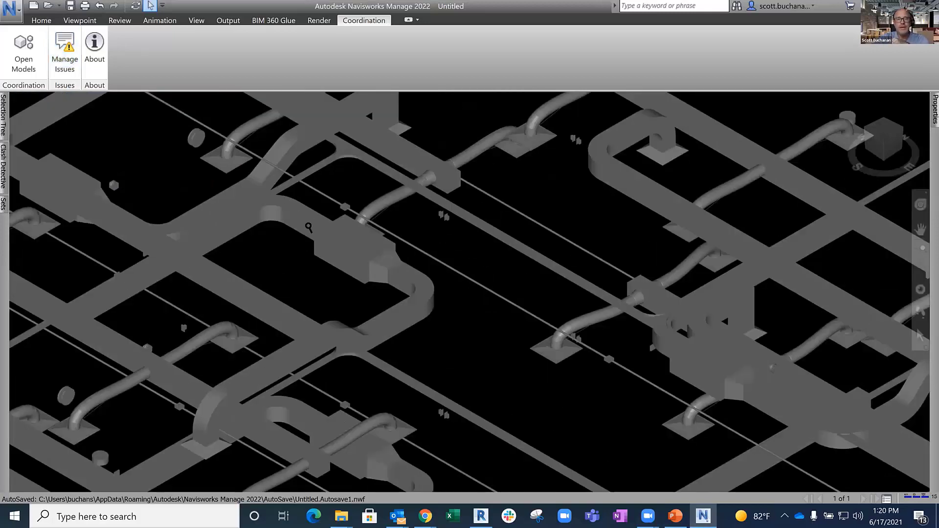
# - Check the Clash Detective tests and the selection tree for the loaded electrical and sheet metal models
pyautogui.scroll(-2, 303, 222)
pyautogui.scroll(-1, 312, 232)
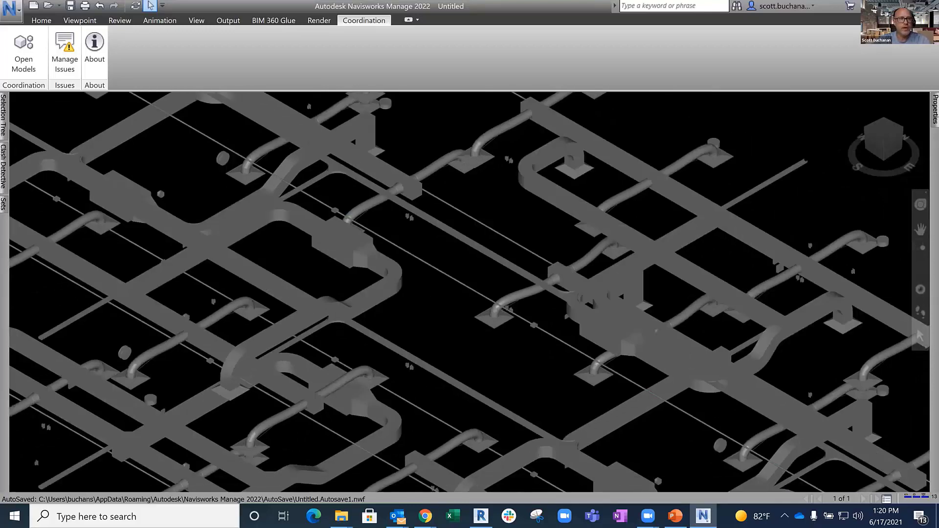
pyautogui.click(4, 162)
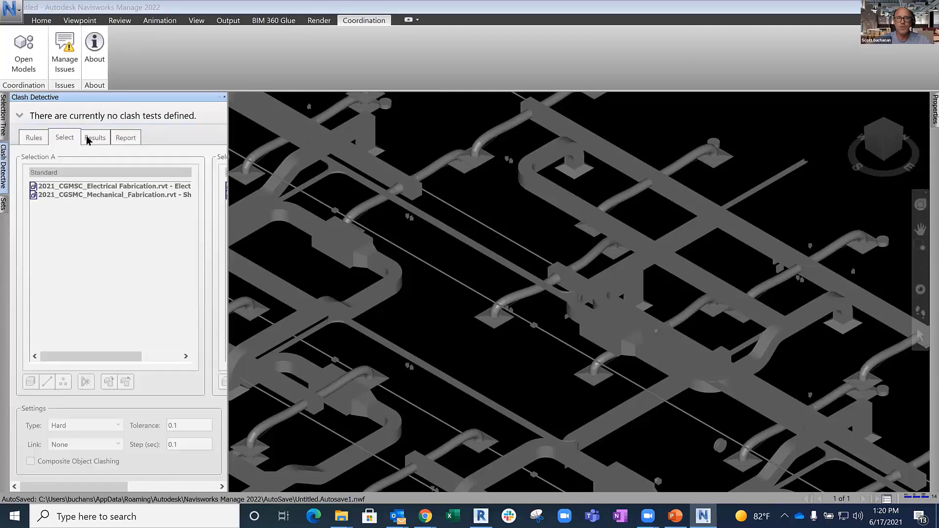
pyautogui.click(5, 128)
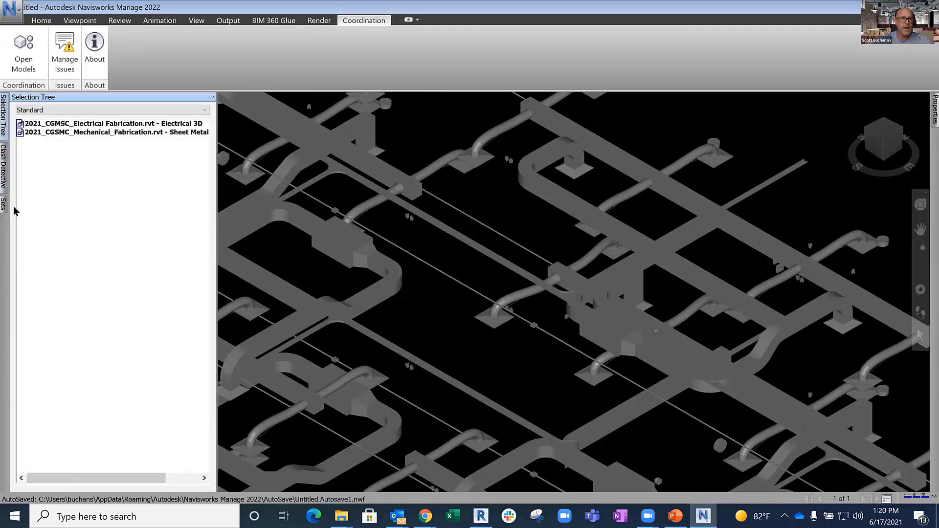
# - Import the search sets from the file VDC - Electrical Search Sets.xml in the Documents folder
pyautogui.click(4, 210)
pyautogui.rightClick(97, 143)
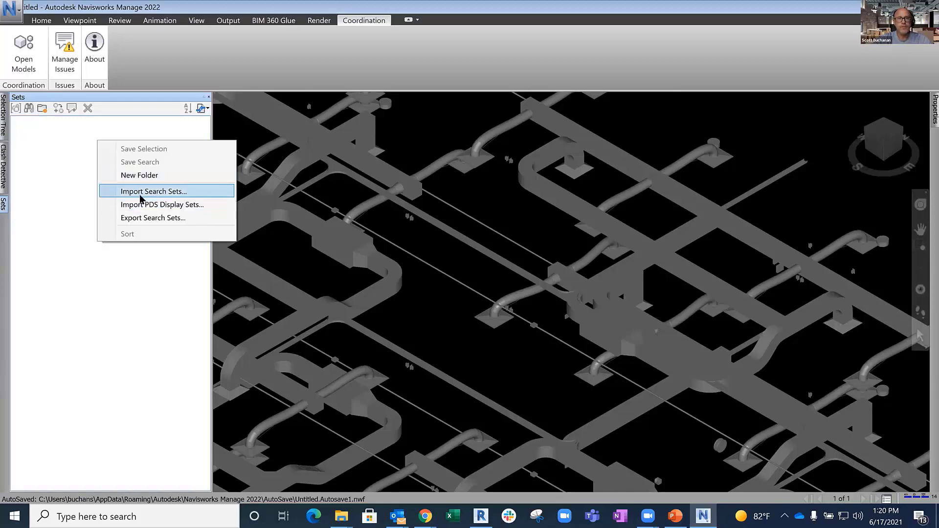
pyautogui.click(140, 196)
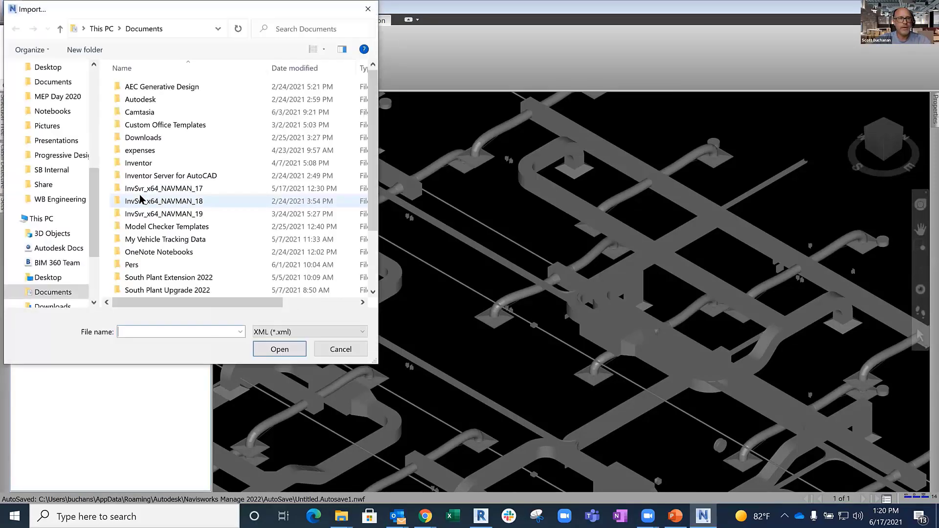
pyautogui.scroll(-2, 140, 198)
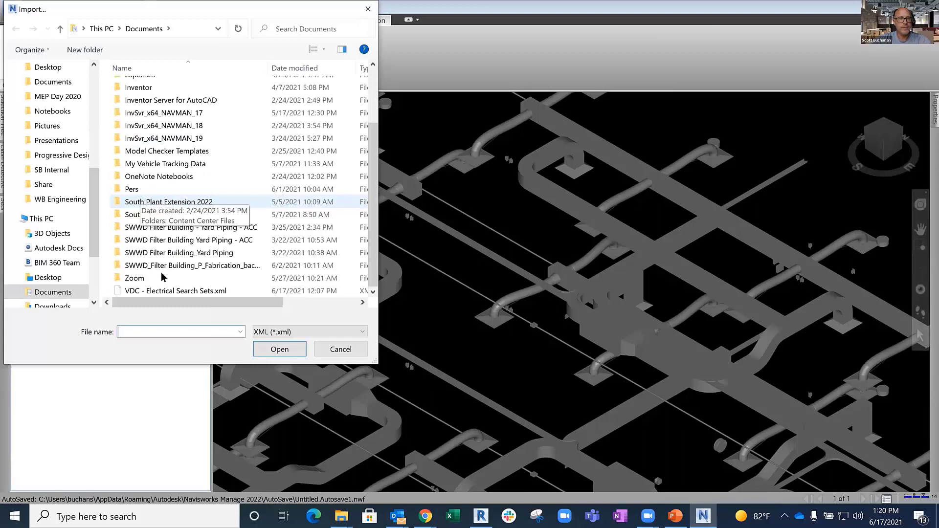
pyautogui.doubleClick(182, 290)
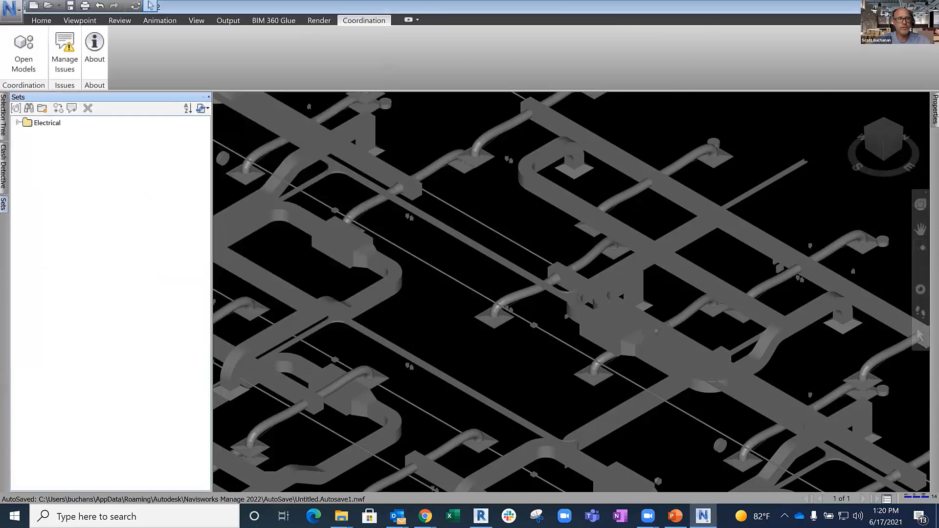
# - Expand the Electrical set folder and select the Cable Tray search set's items in the model
pyautogui.click(18, 123)
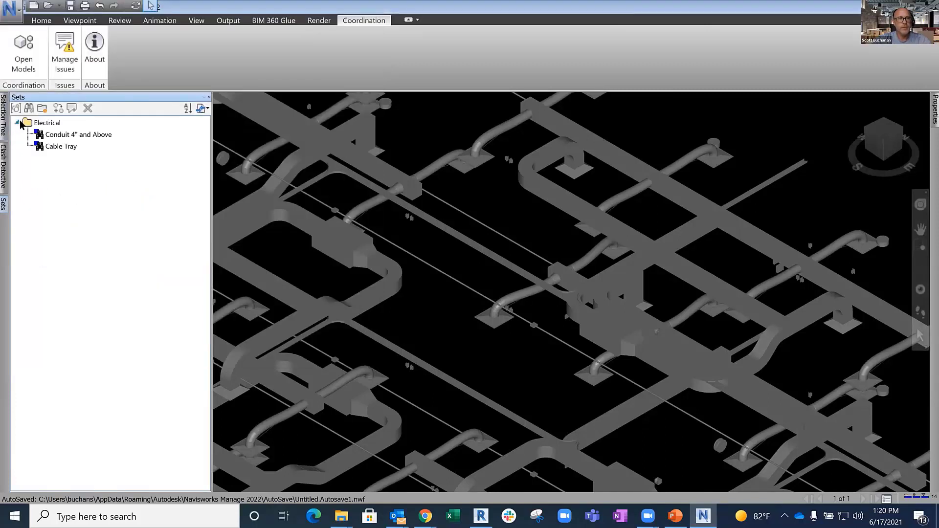
pyautogui.click(73, 146)
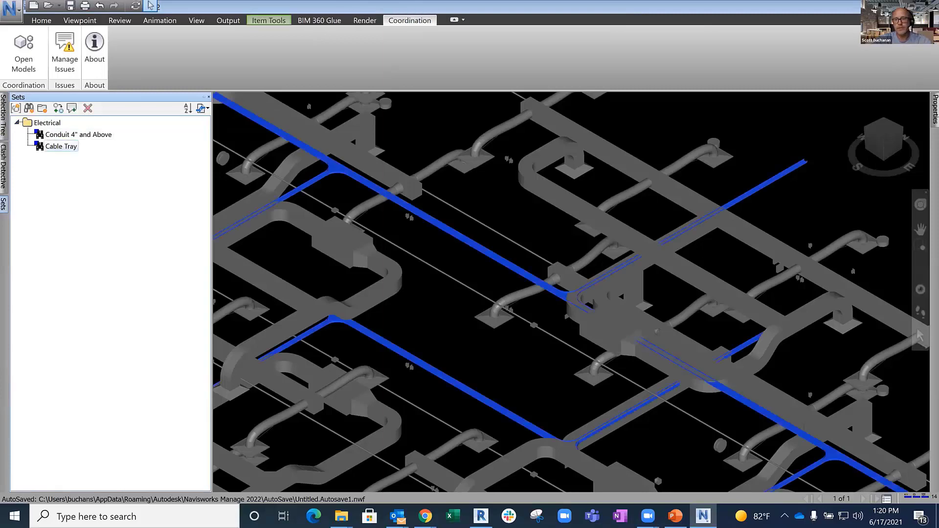
pyautogui.scroll(-5, 442, 207)
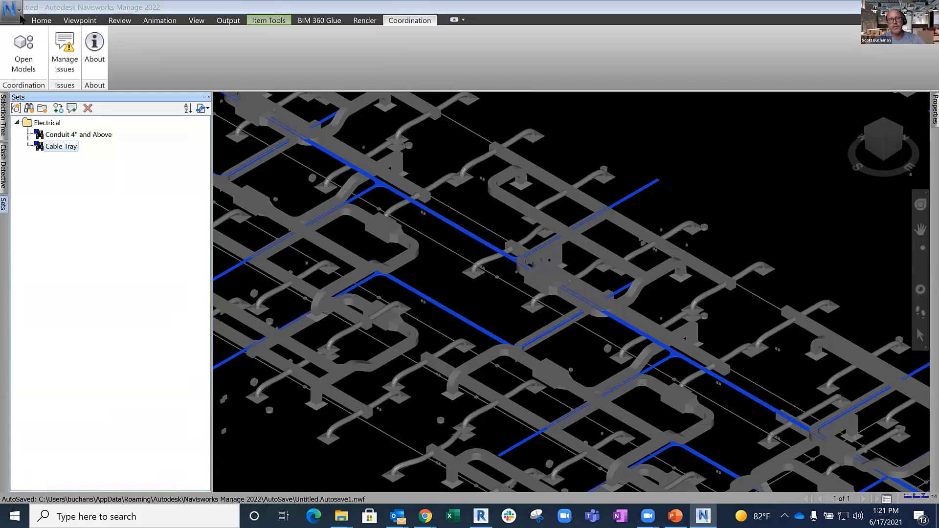
# - Look through the available save locations for the Navisworks file set, leaving it unsaved
pyautogui.click(11, 10)
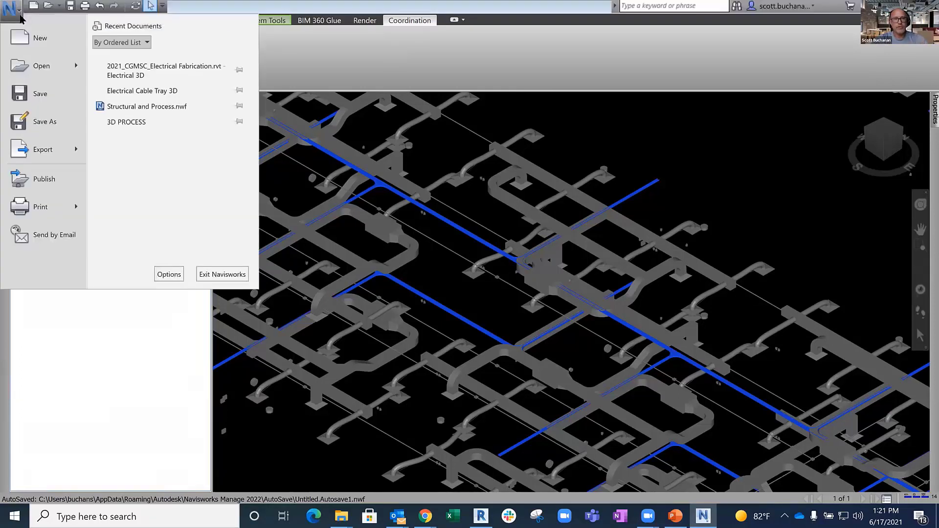
pyautogui.click(54, 122)
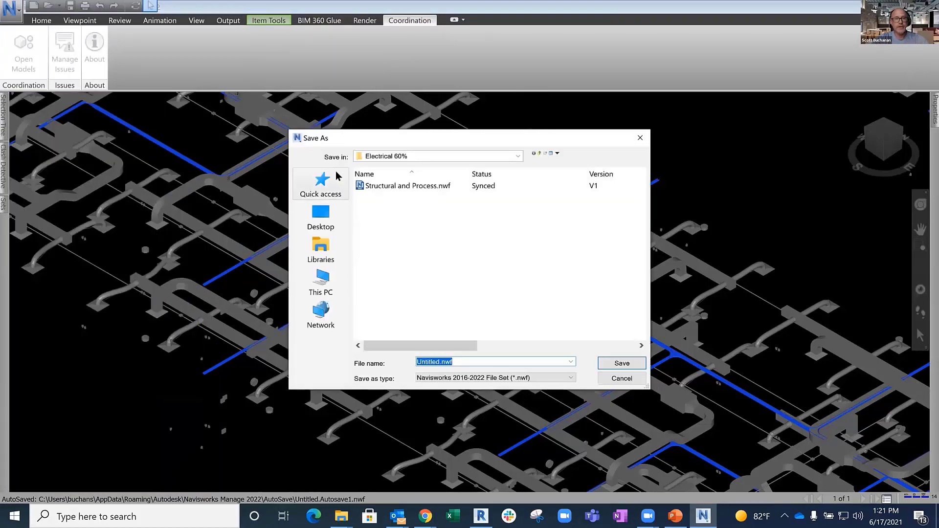
pyautogui.click(517, 156)
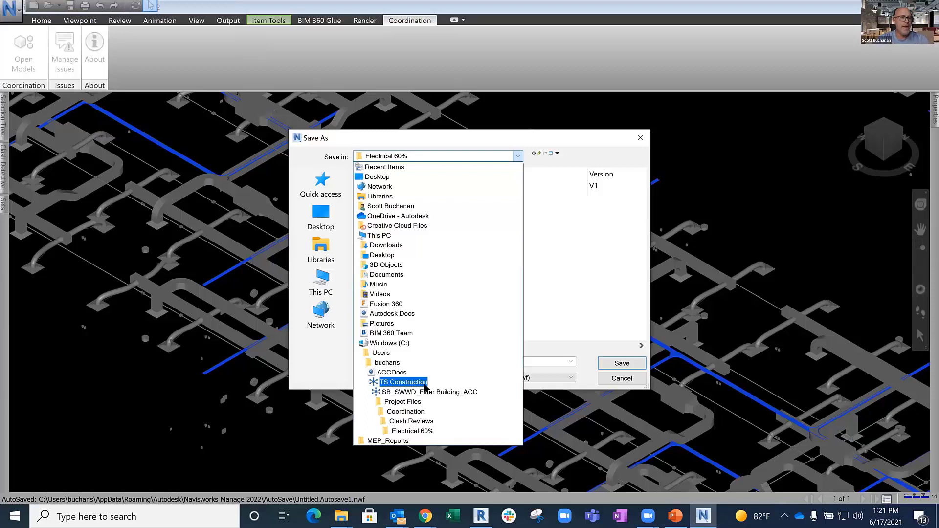
pyautogui.click(513, 141)
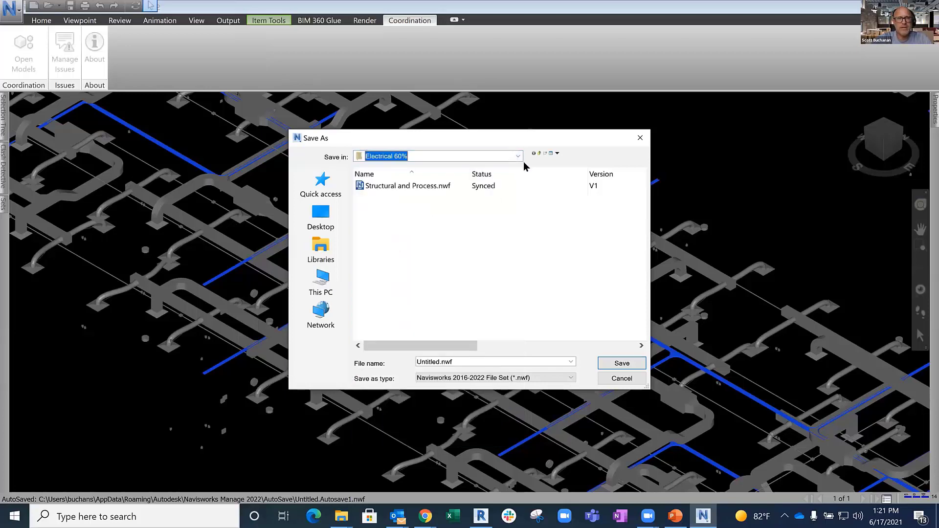
pyautogui.click(622, 378)
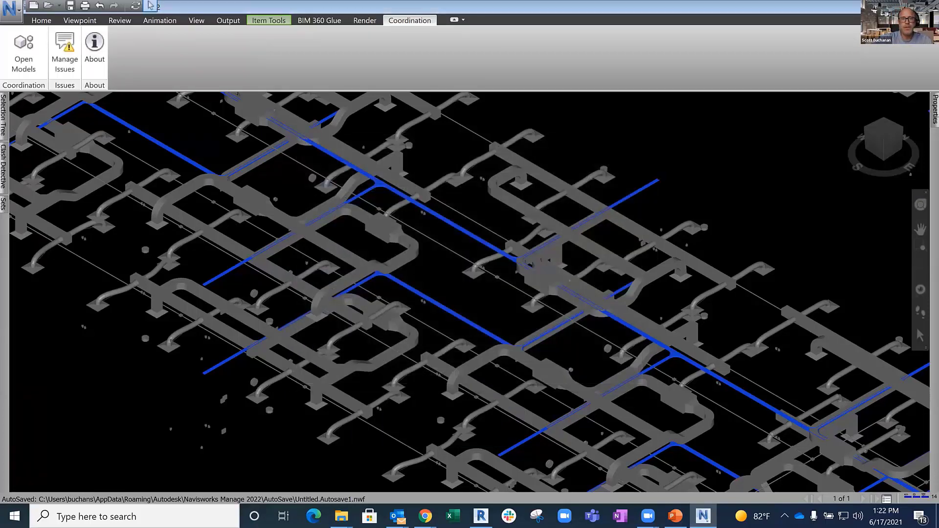
# - Switch to Revit with the 2021_CGSMC_Mechanical_Fabrication.rvt model and display its issues through Manage Issues
pyautogui.scroll(-3, 396, 204)
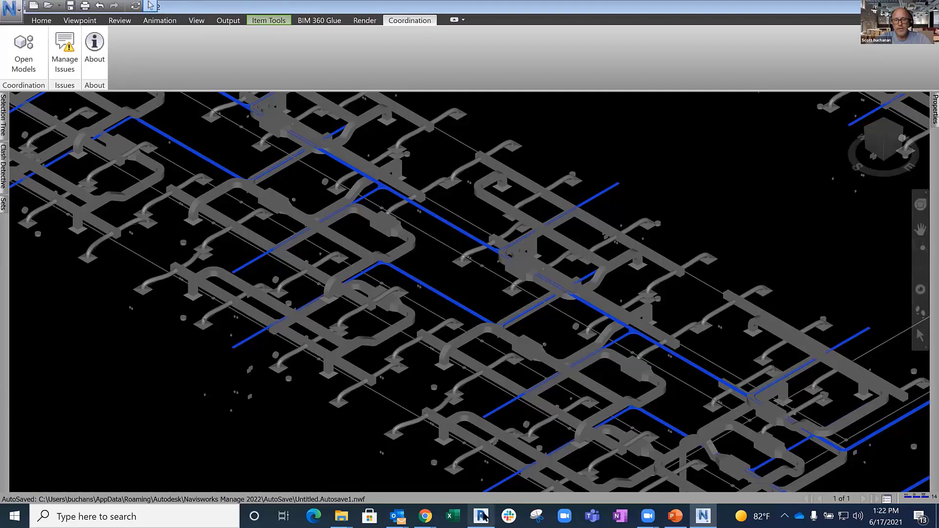
pyautogui.moveTo(482, 517)
pyautogui.click(483, 476)
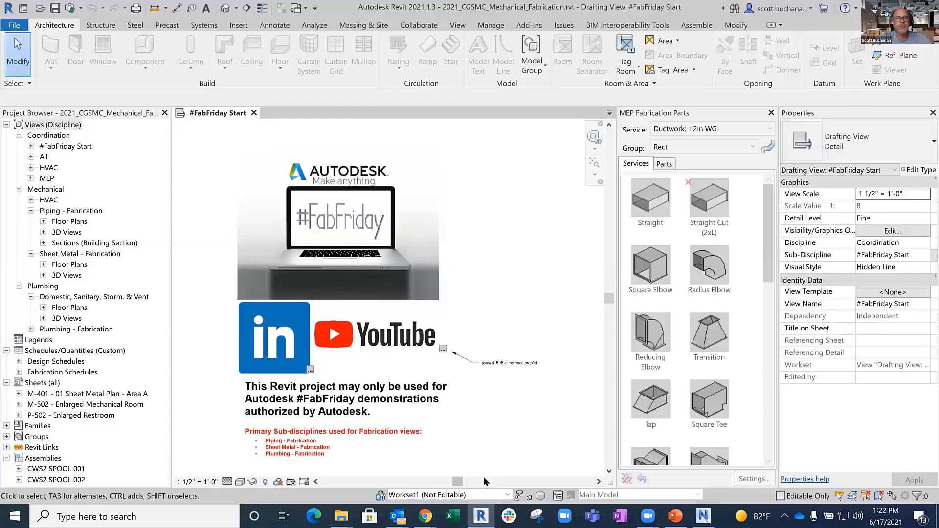
pyautogui.click(564, 26)
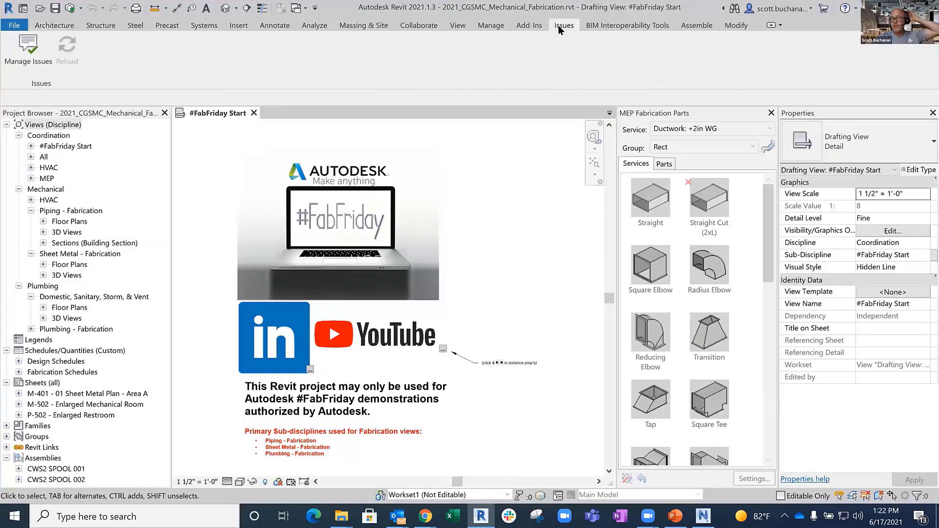
pyautogui.click(784, 517)
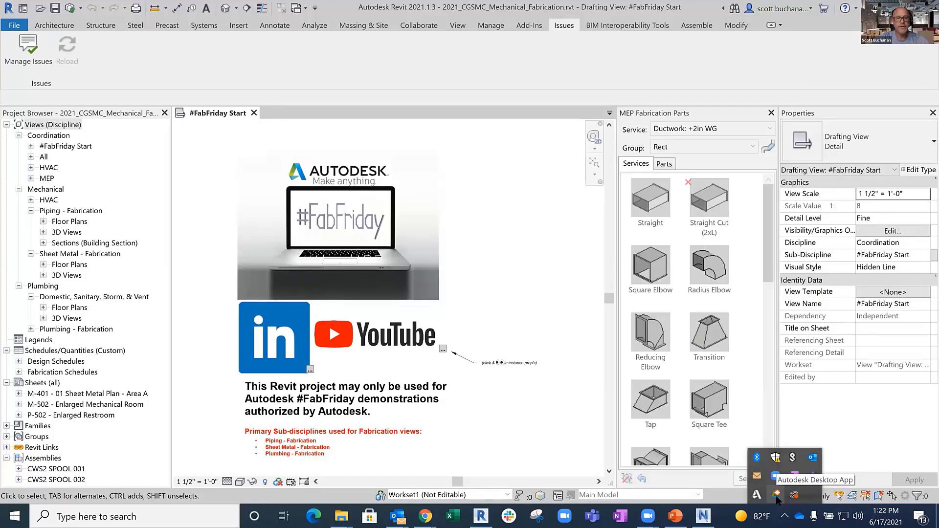
pyautogui.click(501, 268)
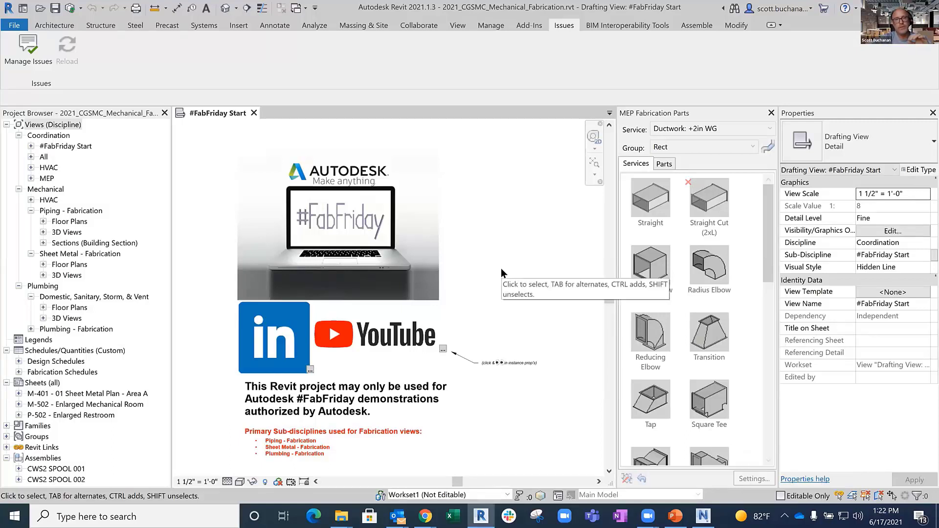
pyautogui.click(29, 54)
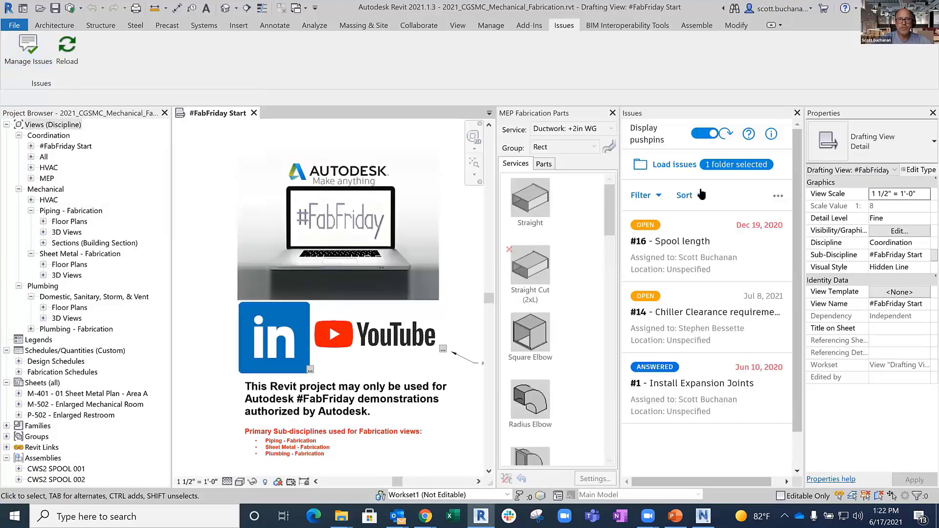
# - Add the Clash coordination type to the issue type filter, alongside Coordination and Design
pyautogui.click(657, 197)
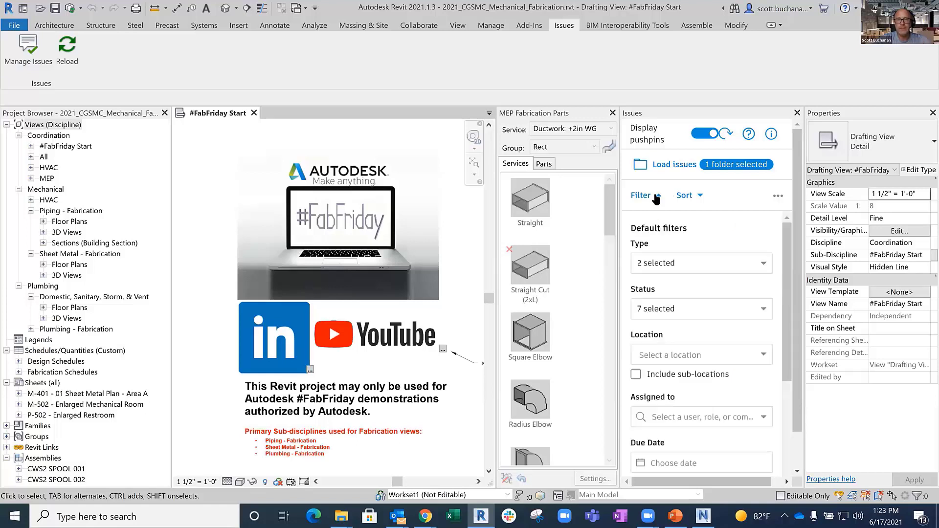
pyautogui.click(765, 267)
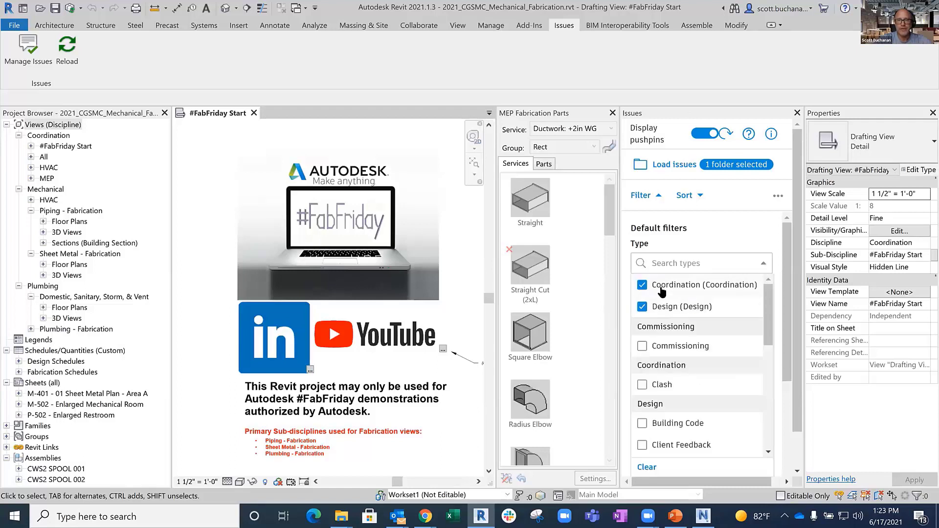
pyautogui.click(642, 385)
pyautogui.click(747, 230)
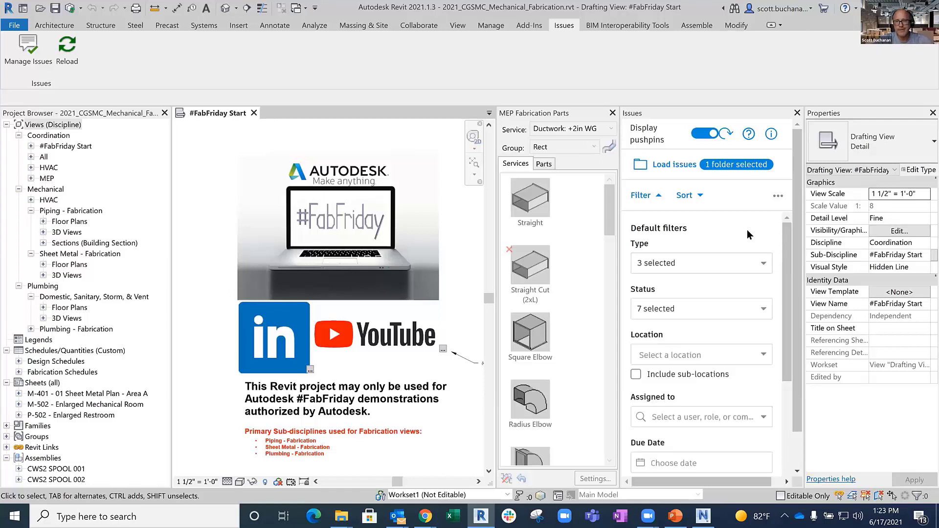
# - Check the remaining filter criteria and status options, keep the selected statuses, and apply the filter to the issues
pyautogui.scroll(-5, 765, 329)
pyautogui.scroll(4, 764, 328)
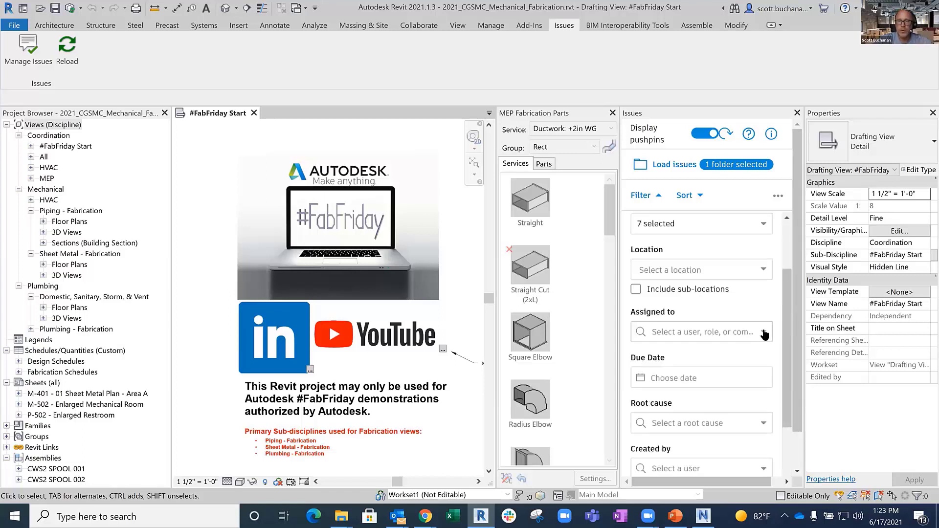
pyautogui.click(765, 286)
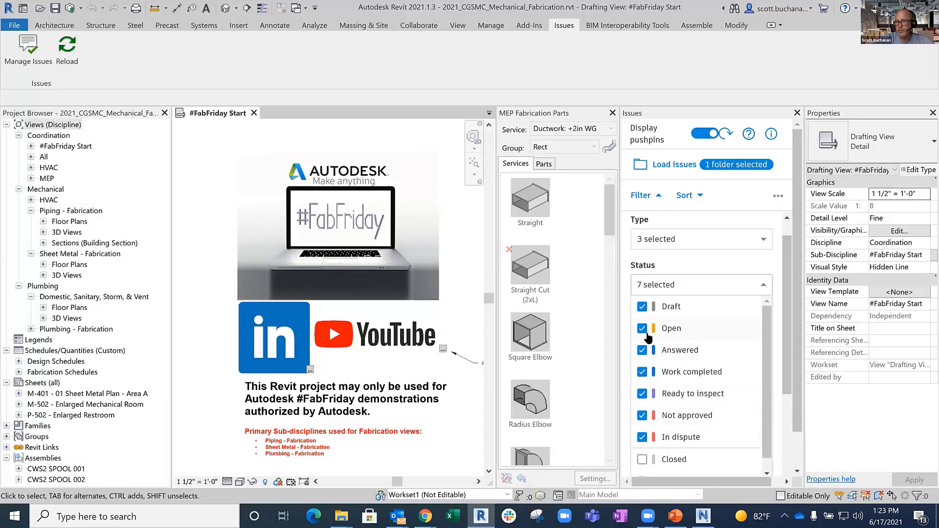
pyautogui.click(775, 267)
pyautogui.scroll(-5, 788, 337)
pyautogui.click(743, 451)
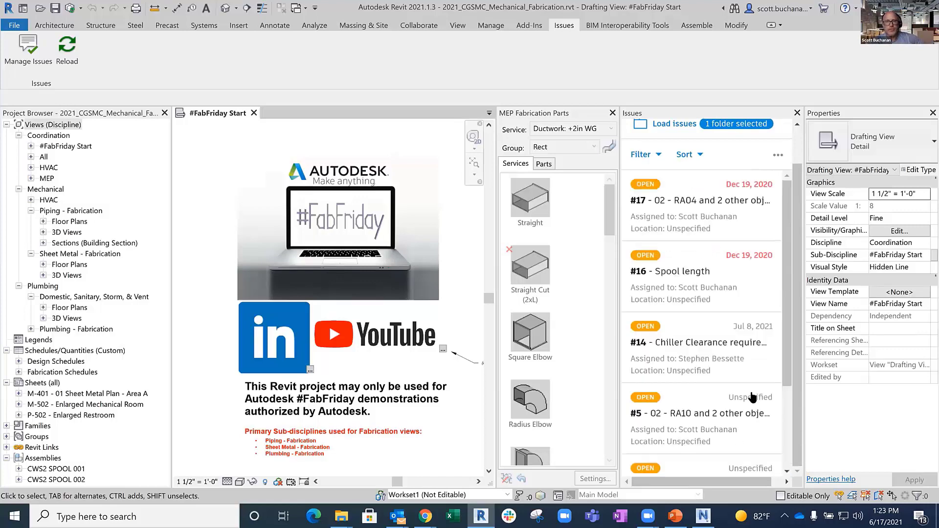
# - Open issue #14, Chiller Clearance requirement, from the issues list and examine its linked chiller in the Mechanical Room 3D view
pyautogui.scroll(-1, 739, 316)
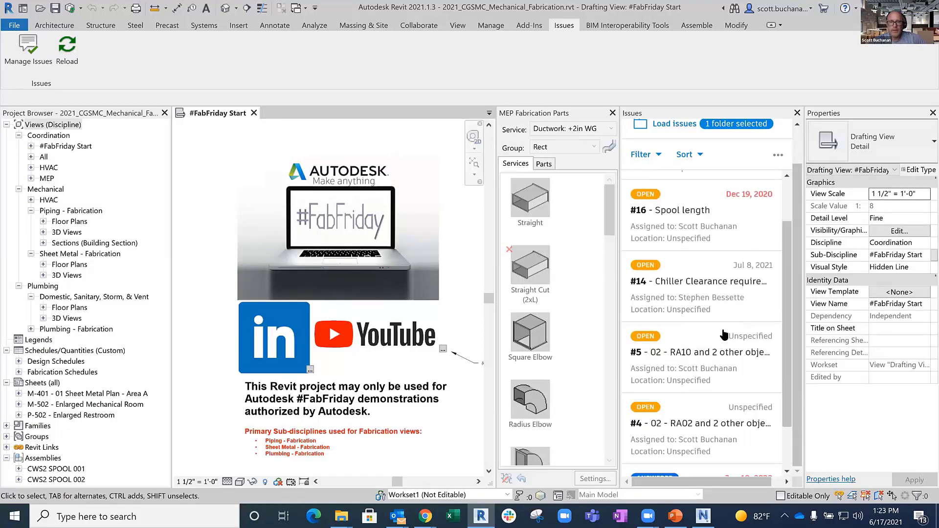
pyautogui.click(693, 294)
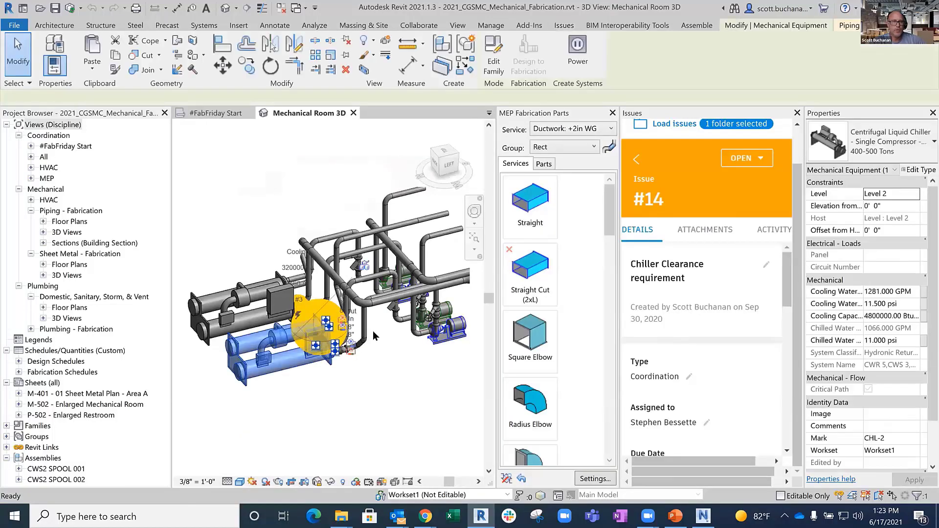
pyautogui.scroll(2, 359, 338)
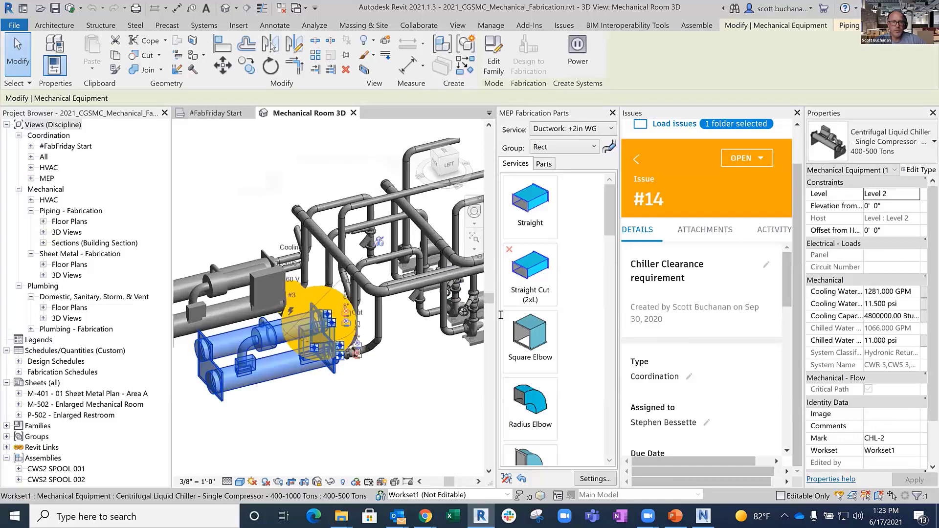
# - Read through the chiller clearance issue's details, including its description and response, check its activity history, and return to the details
pyautogui.scroll(-1, 743, 332)
pyautogui.scroll(-3, 744, 335)
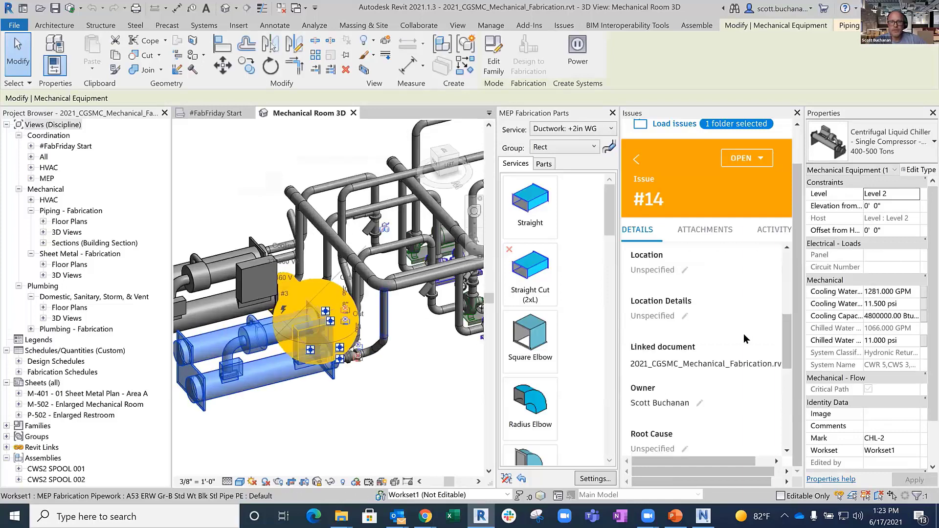
pyautogui.scroll(-3, 744, 334)
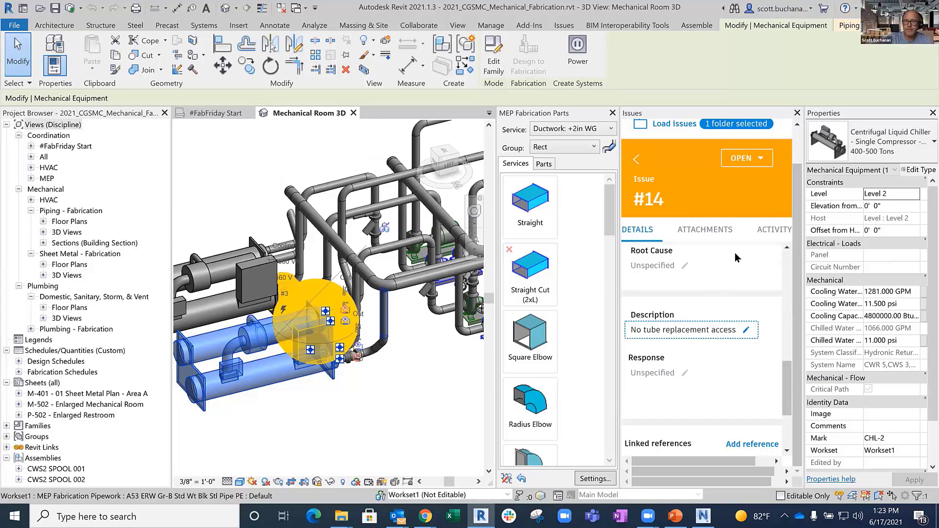
pyautogui.click(763, 230)
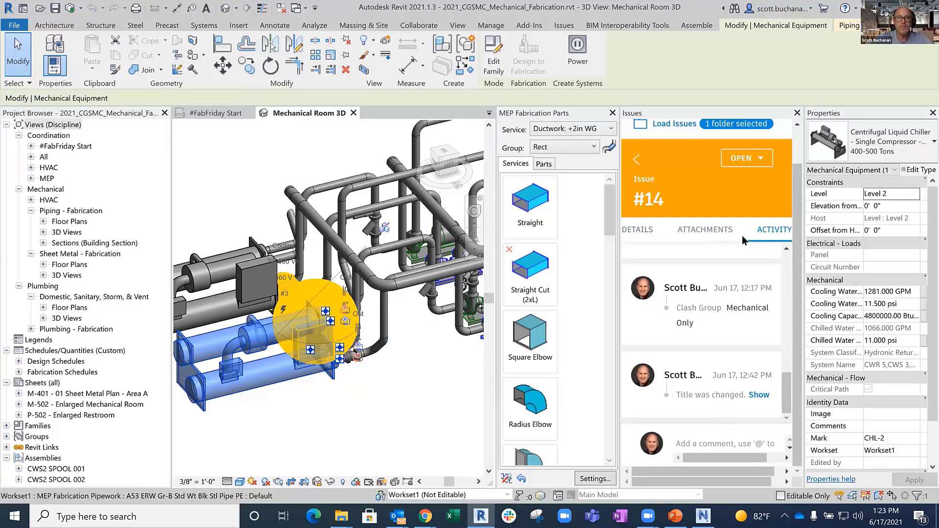
pyautogui.click(639, 232)
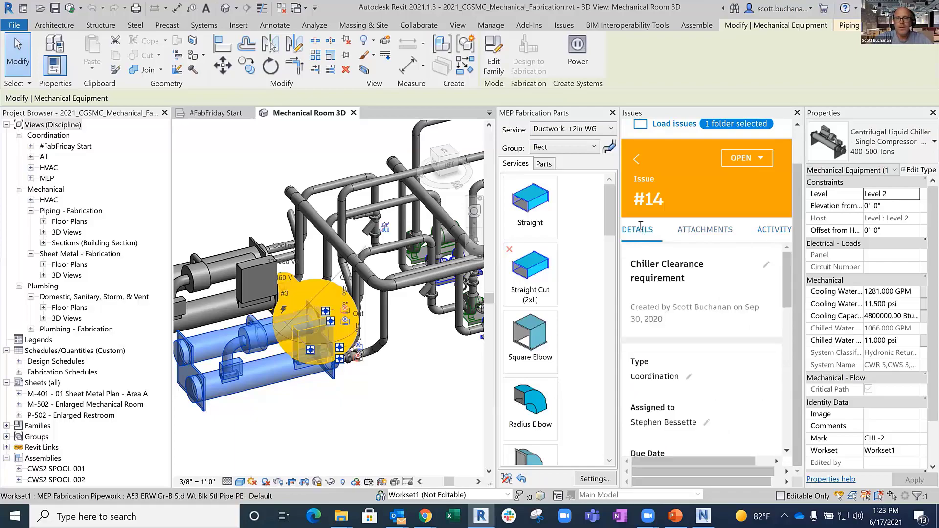